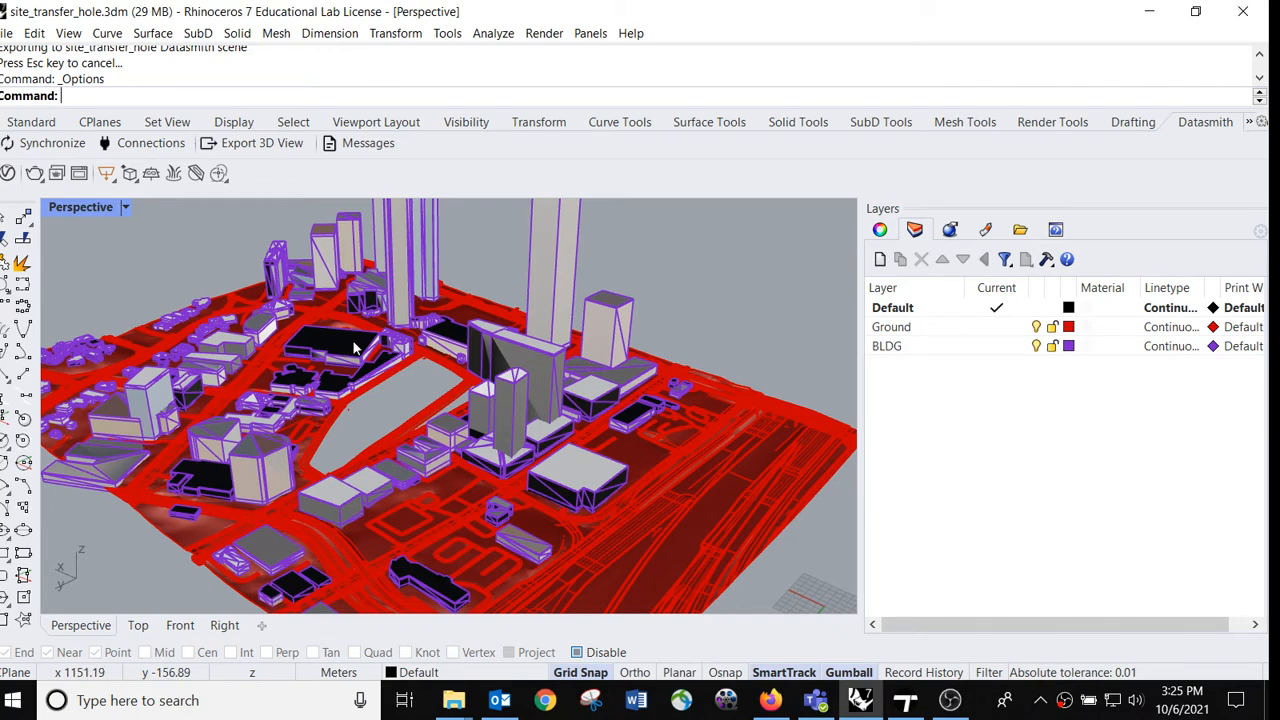
Step: Switch to Firefox and view the Datasmith Exporter for TM 2021.1 Win download for Rhino on the Twinmotion plugins page
left_click(770, 700)
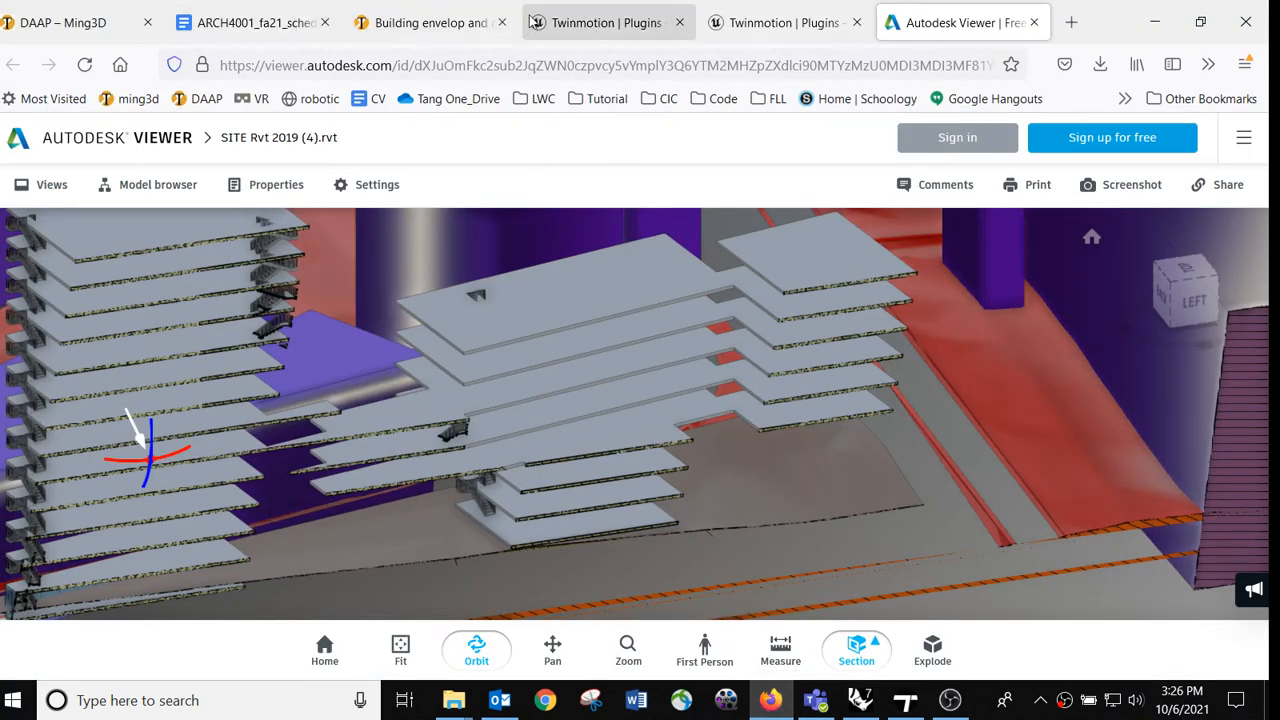
left_click(770, 22)
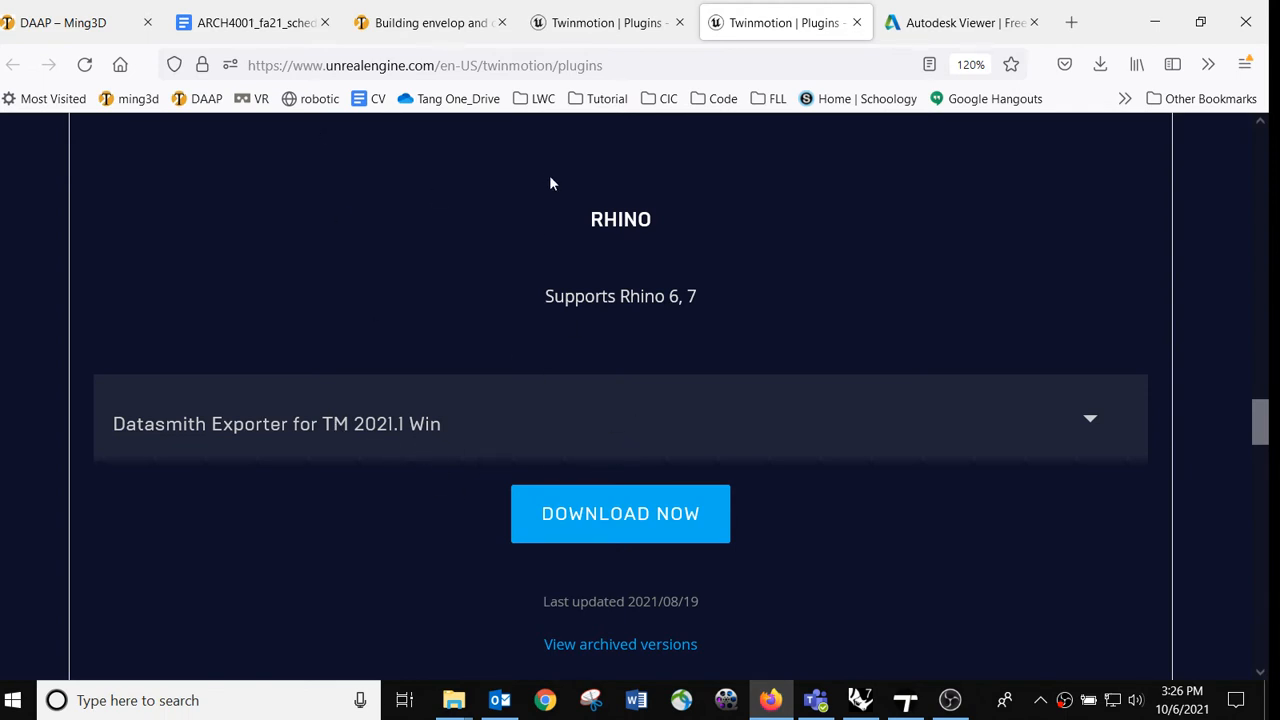
left_click(628, 509)
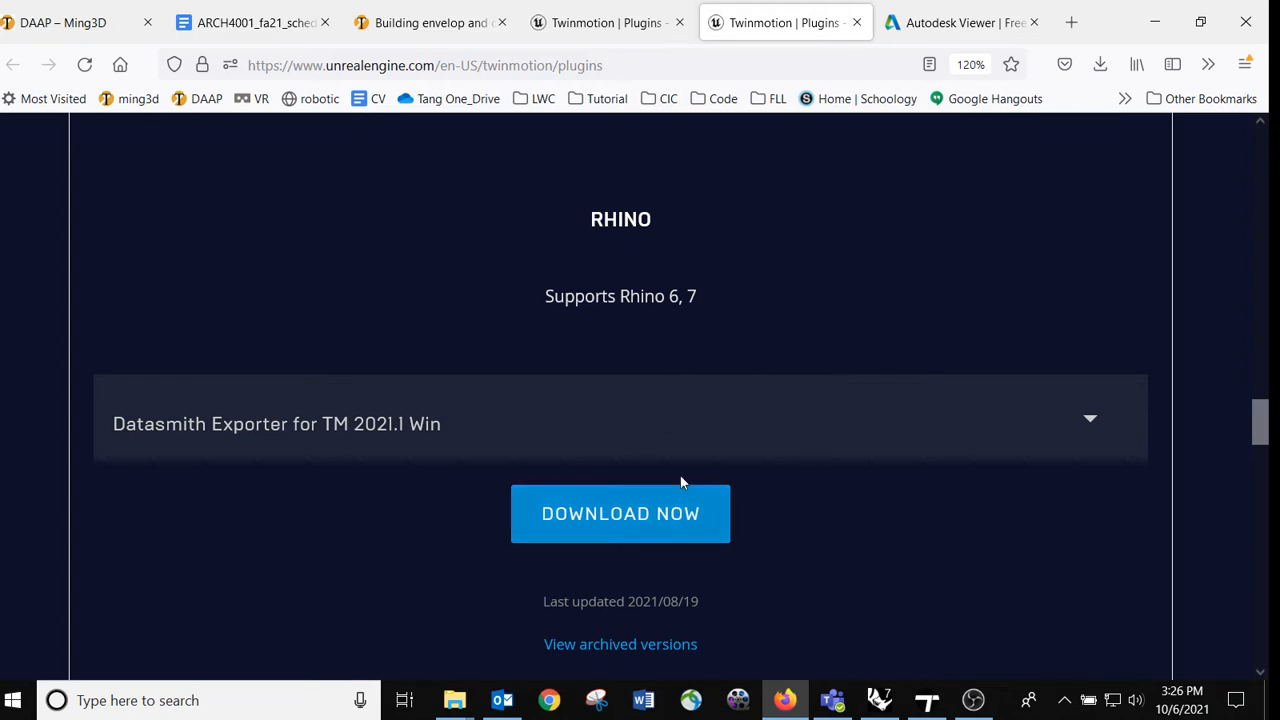
Step: Switch to Rhino and check the Datasmith entry in the list of available toolbars
left_click(879, 700)
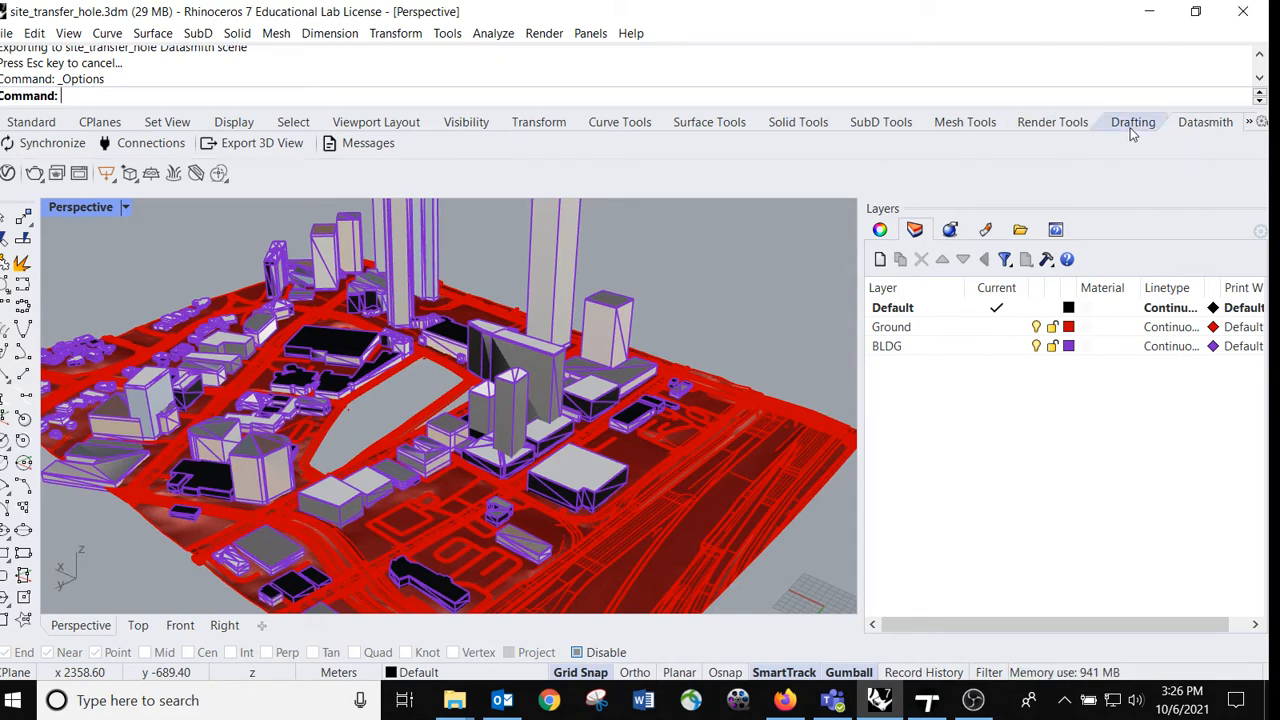
right_click(1184, 130)
mouse_move(1165, 147)
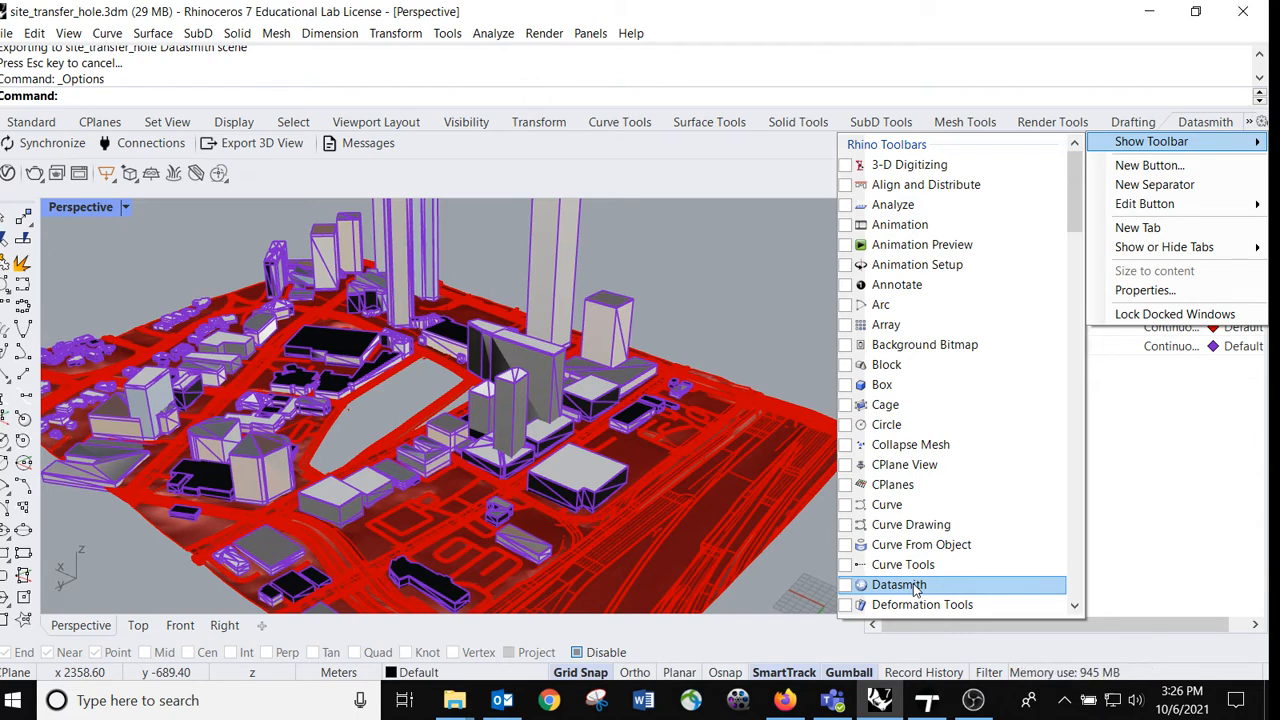
left_click(861, 16)
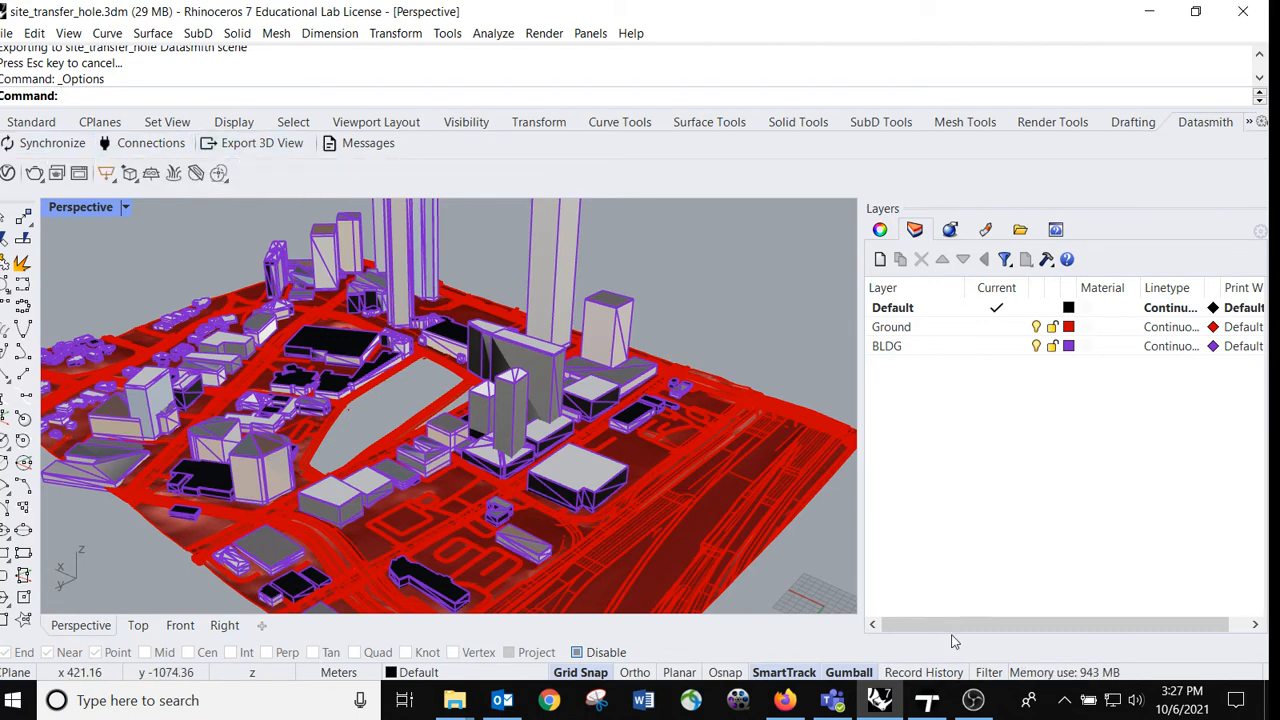
Step: Switch to Twinmotion and create a new scene
mouse_move(927, 702)
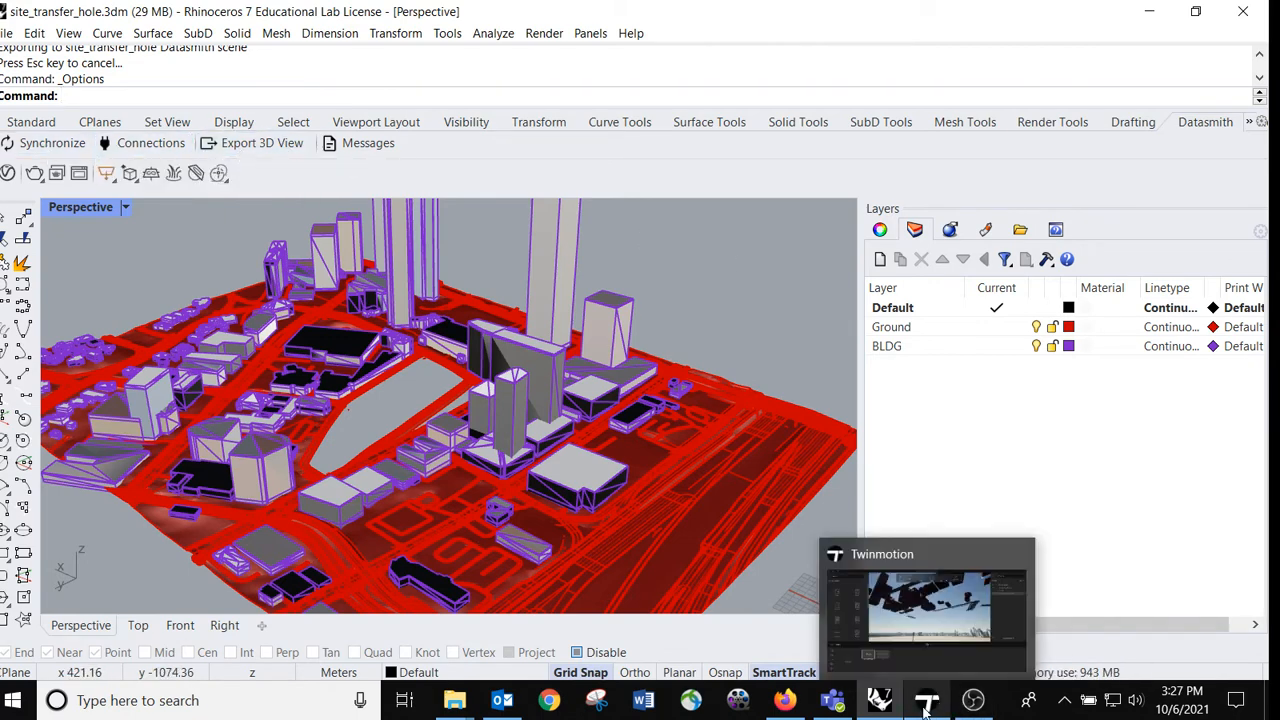
left_click(933, 618)
left_click(4, 31)
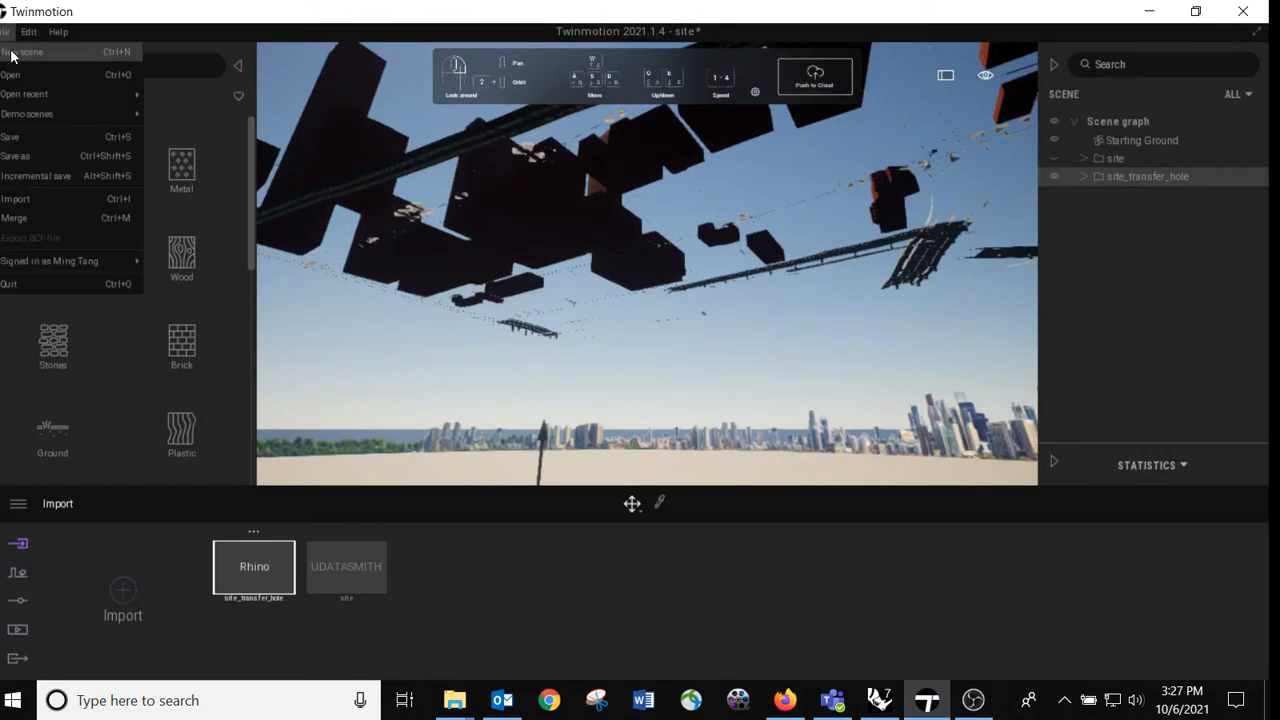
left_click(12, 57)
left_click(640, 429)
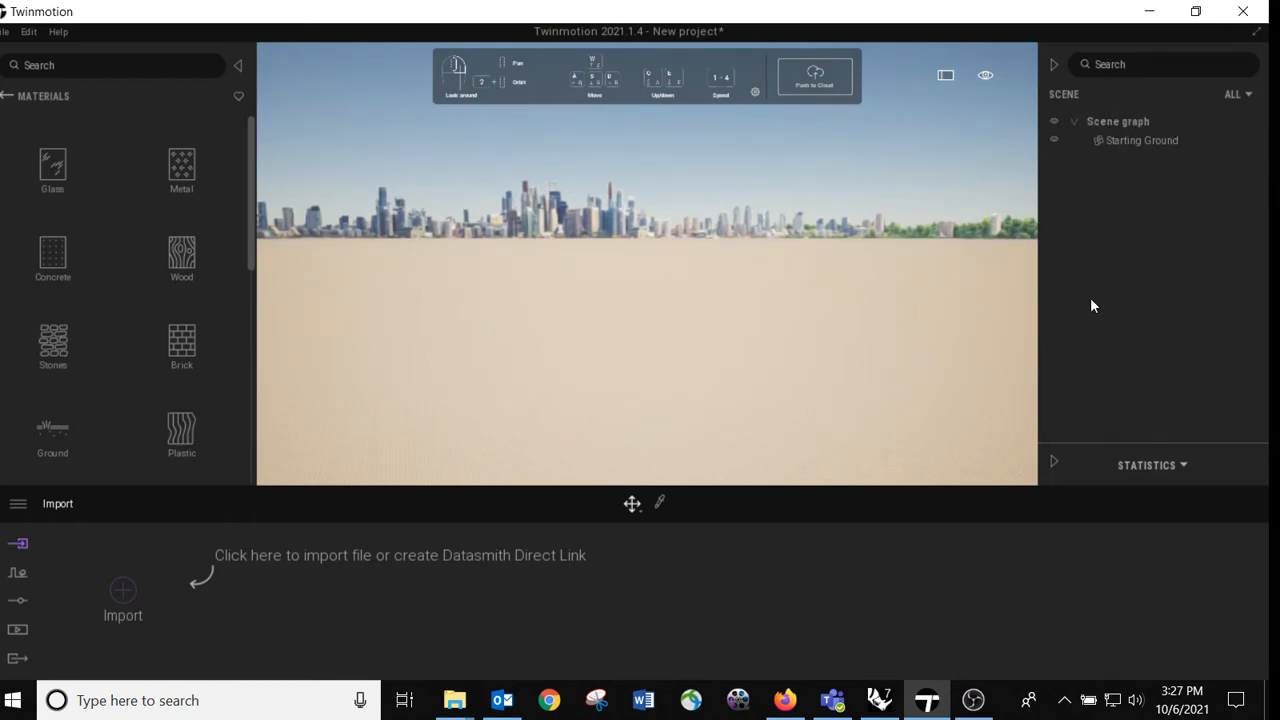
Step: Synchronize the site_transfer_hole model from Rhino through the Datasmith direct link and return to Twinmotion
left_click(880, 700)
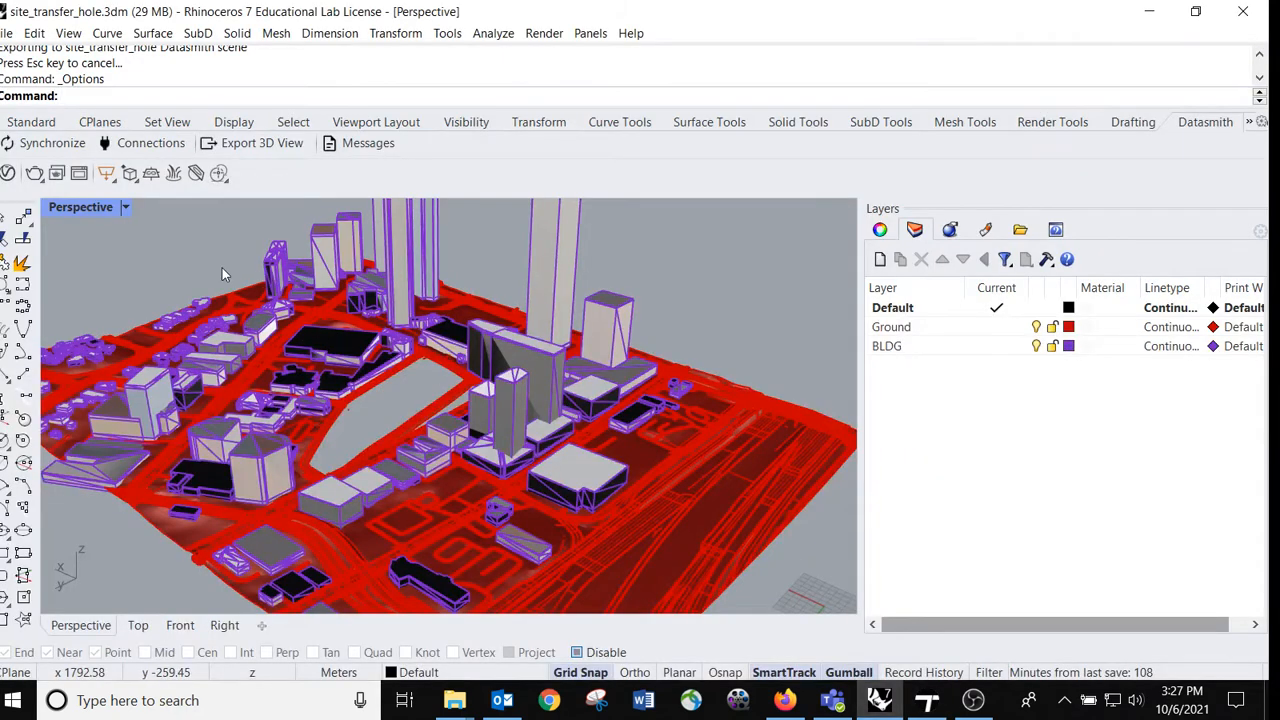
left_click(36, 145)
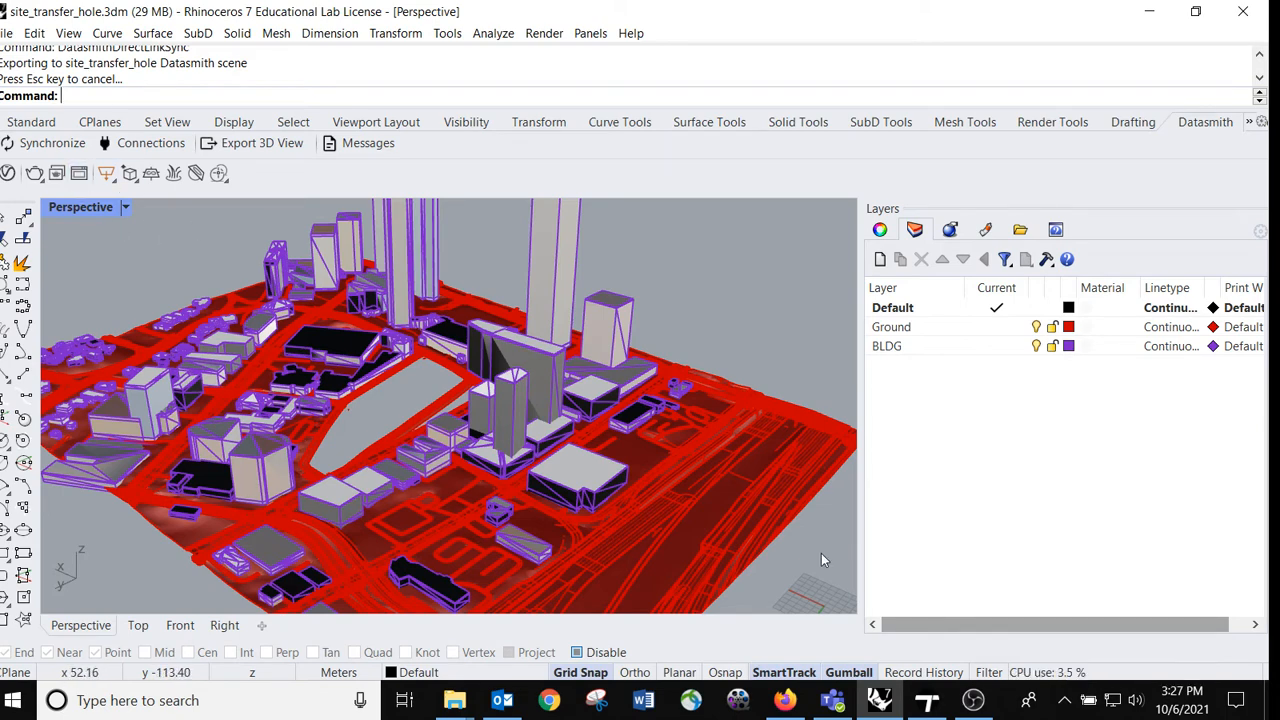
left_click(926, 700)
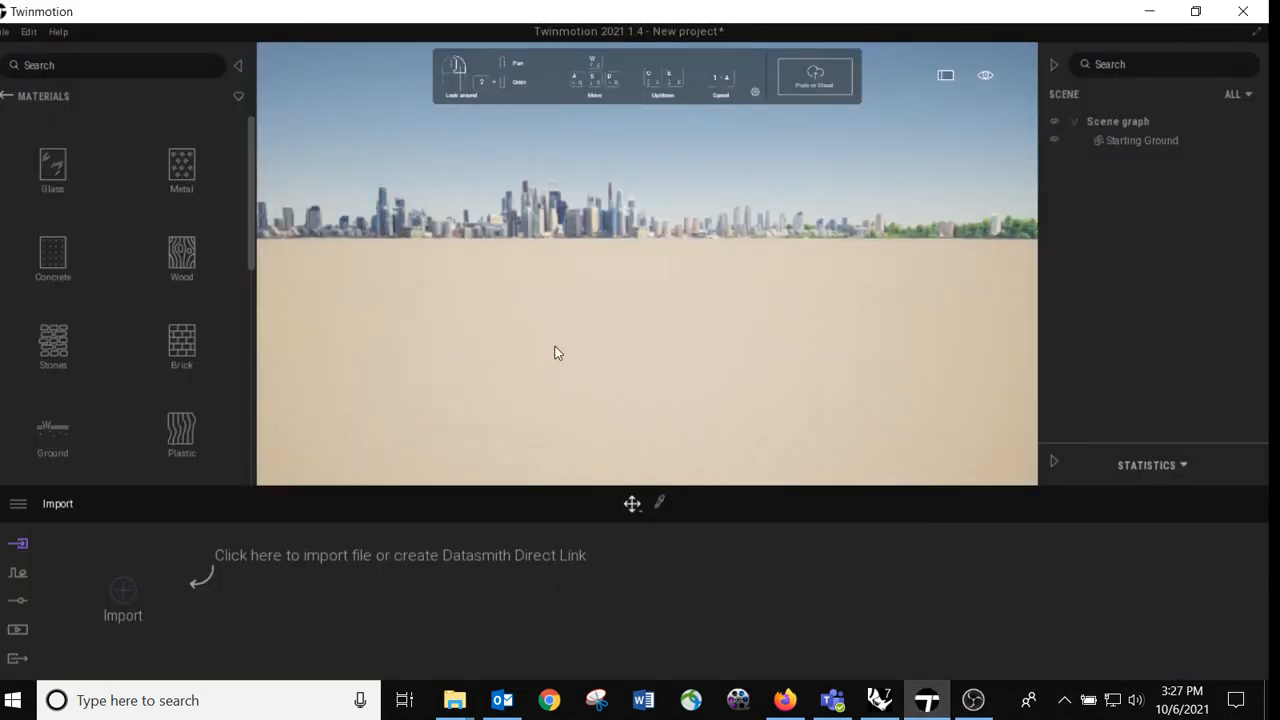
Step: Import a direct link from the source Rhino - site_transfer_hole, using the Collapse by material option
left_click(116, 596)
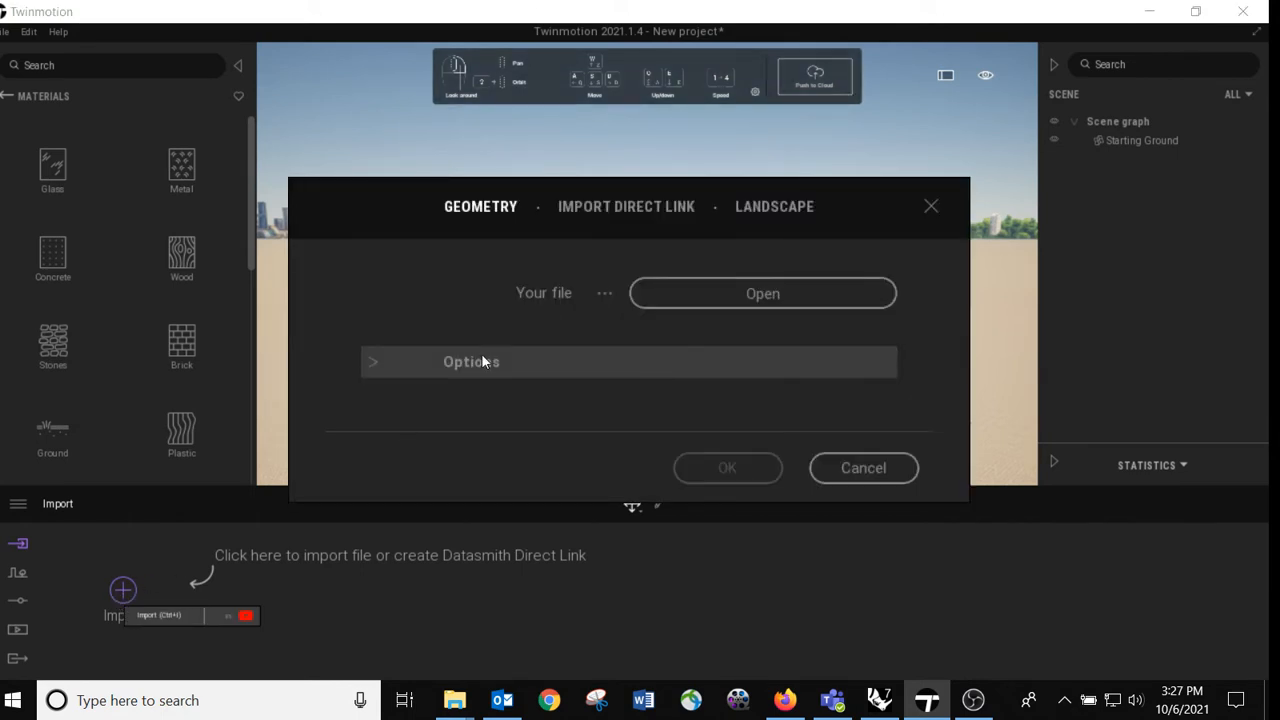
left_click(612, 204)
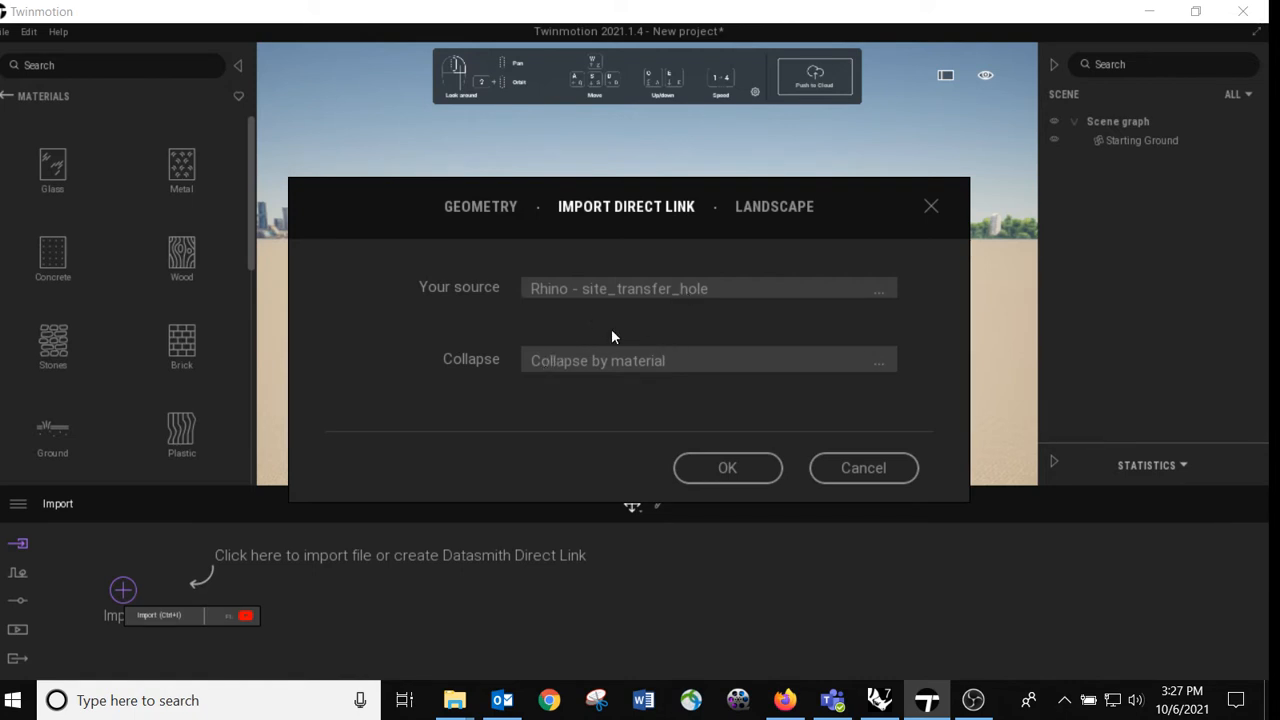
left_click(585, 365)
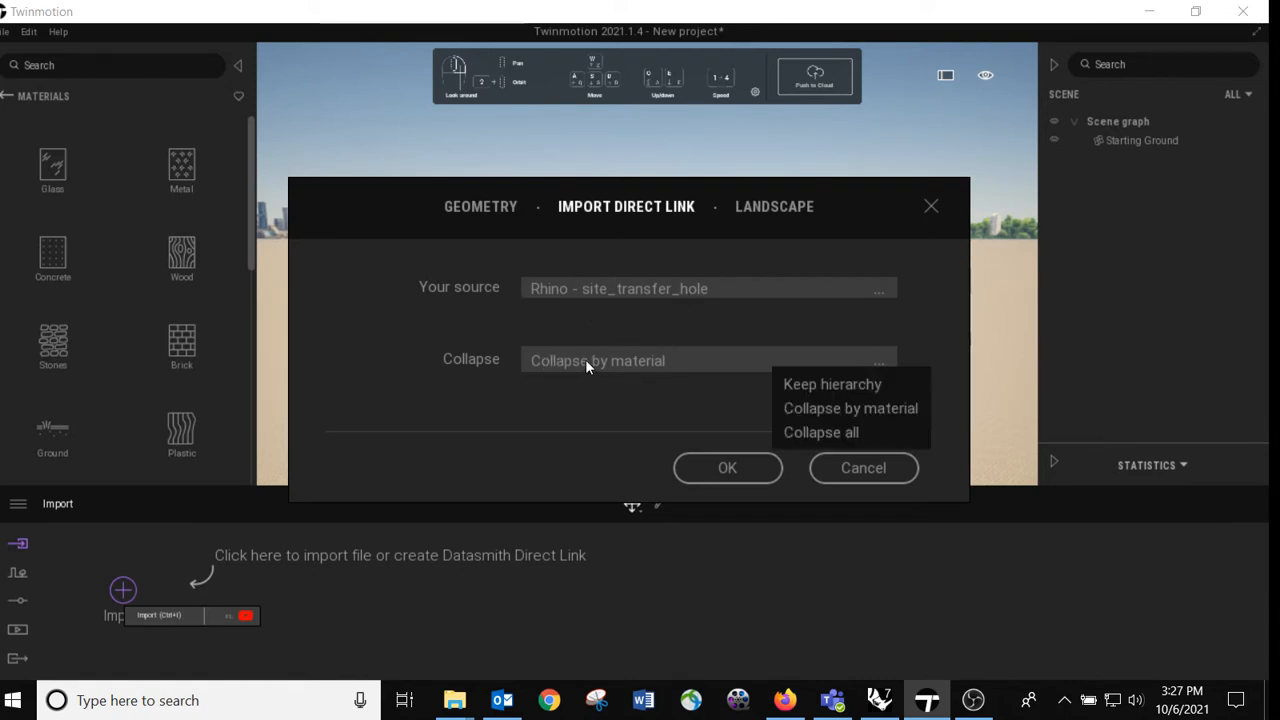
left_click(851, 409)
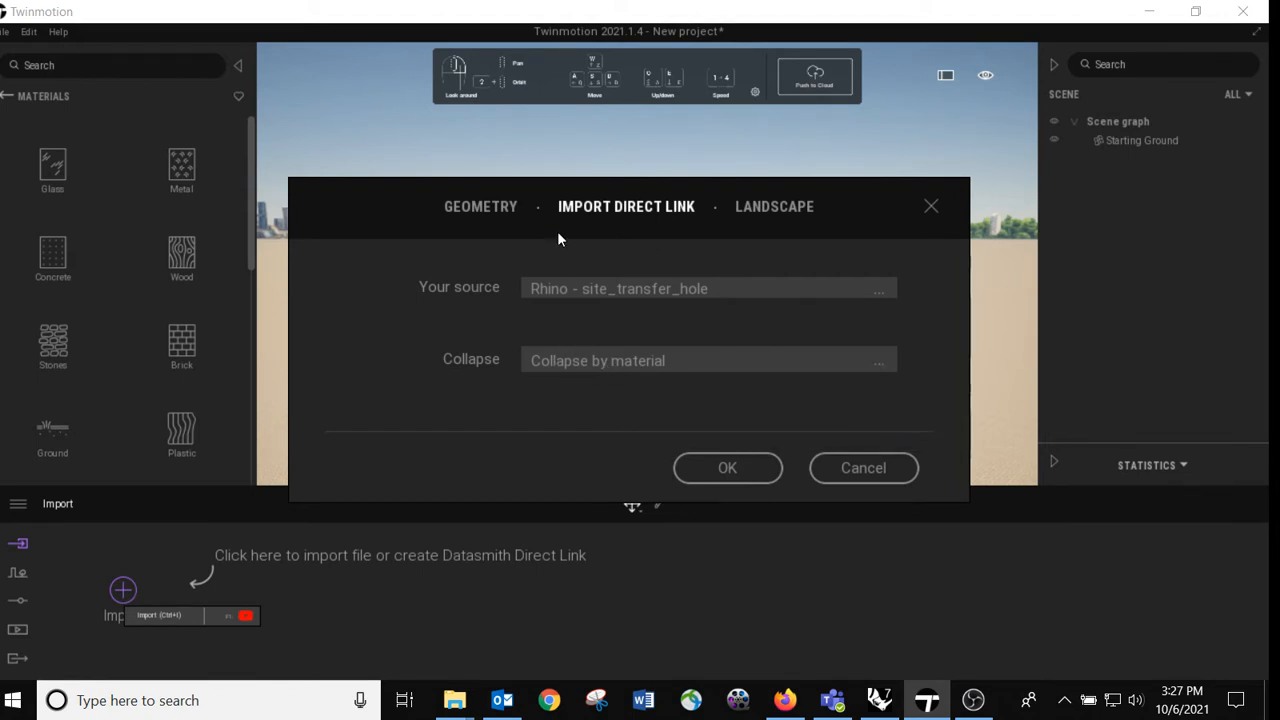
left_click(726, 469)
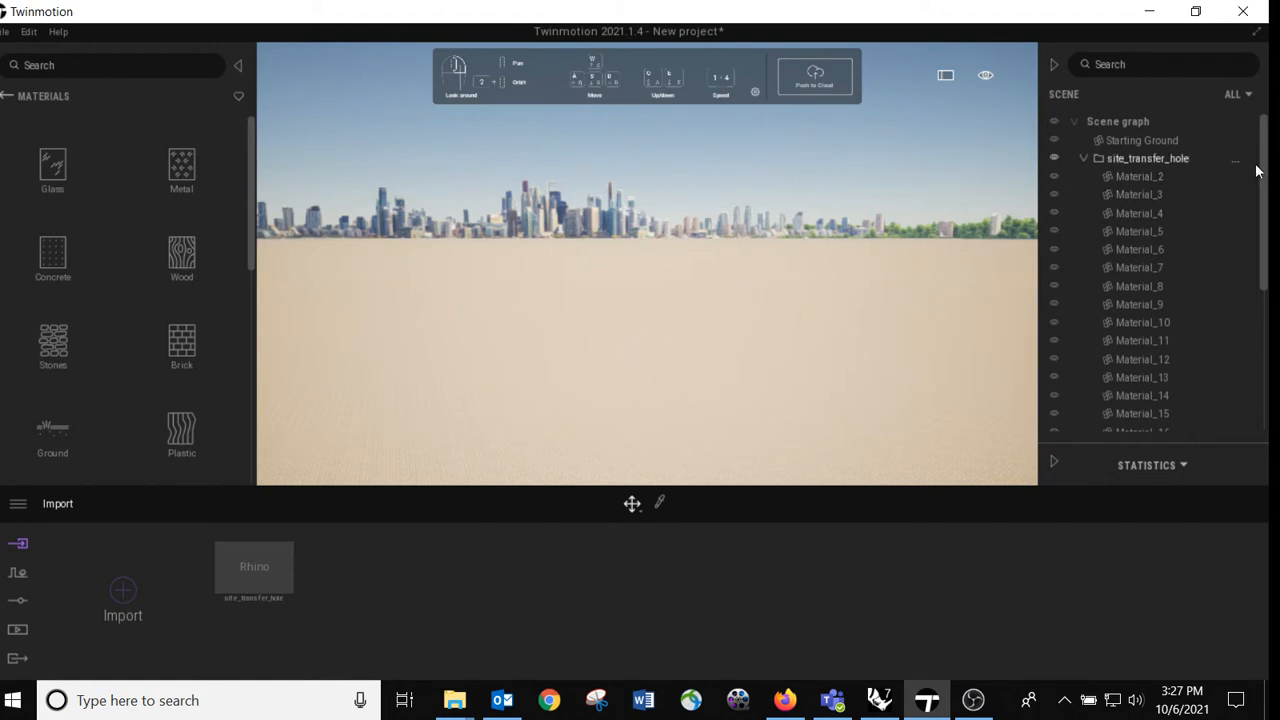
Step: Browse the imported materials in the scene graph, select Material_13 and focus the view on it
left_click_drag(1265, 140, 1266, 361)
scroll(1200, 250, "up", 5)
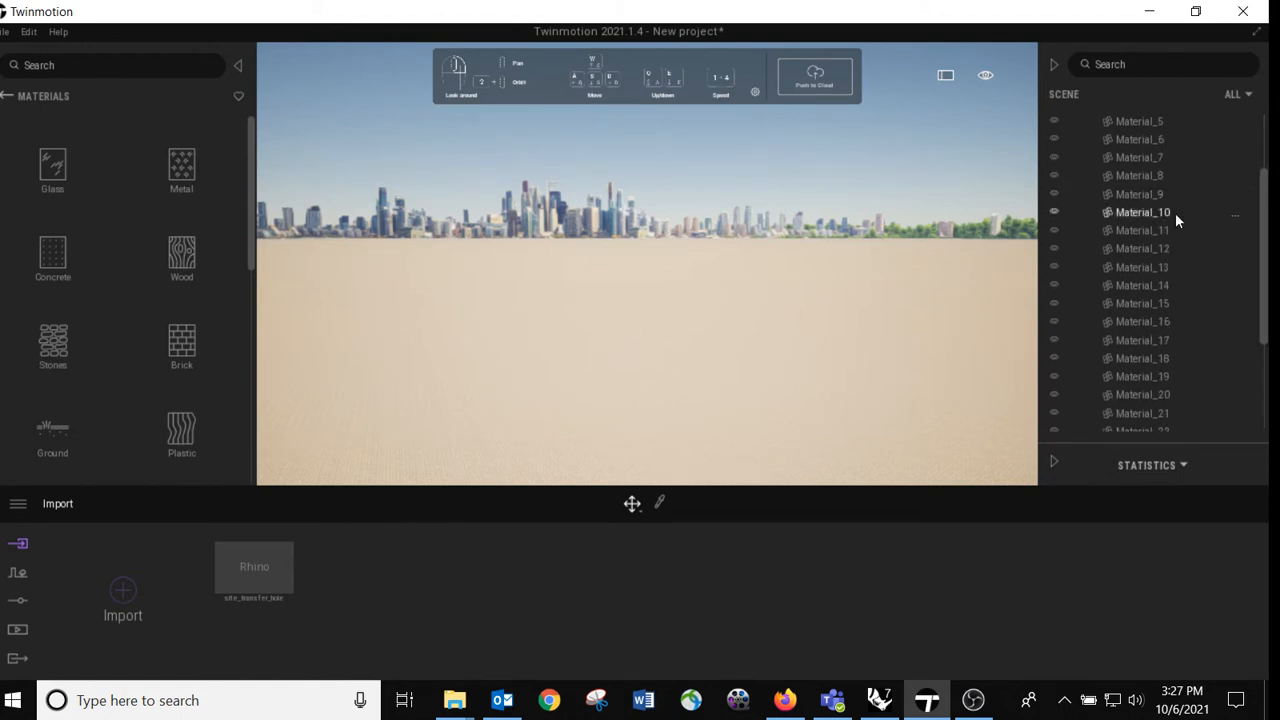
left_click(1155, 216)
left_click(1116, 266)
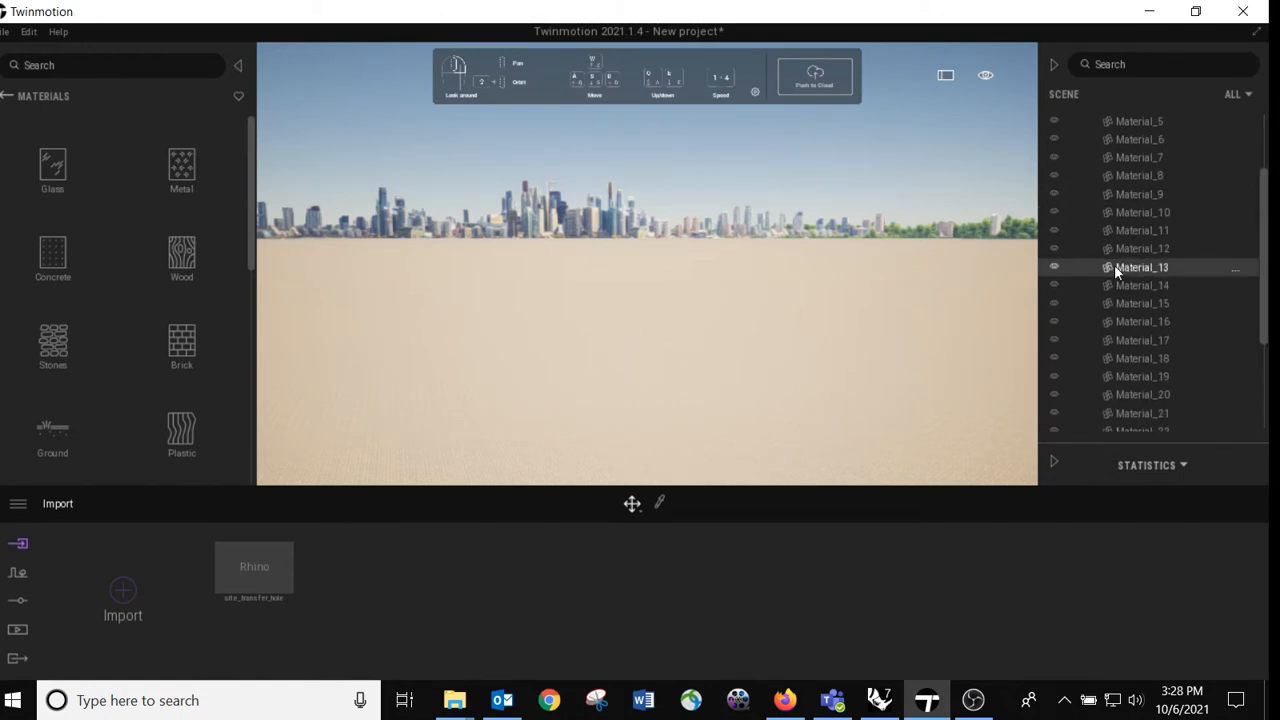
key("f")
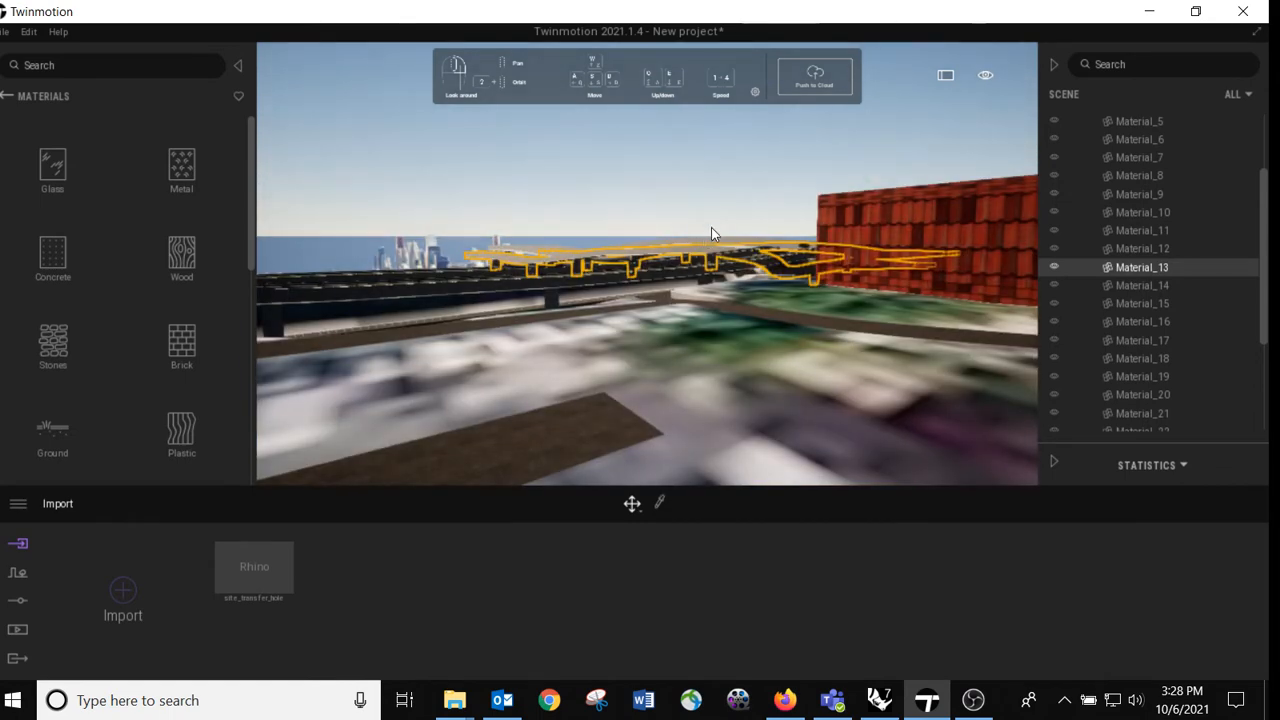
right_click_drag(534, 207, 480, 228)
key("w")
right_click_drag(580, 330, 521, 247)
Step: Select the site_transfer_hole group and examine the imported city model from above
left_click_drag(1263, 257, 1260, 124)
left_click(1162, 158)
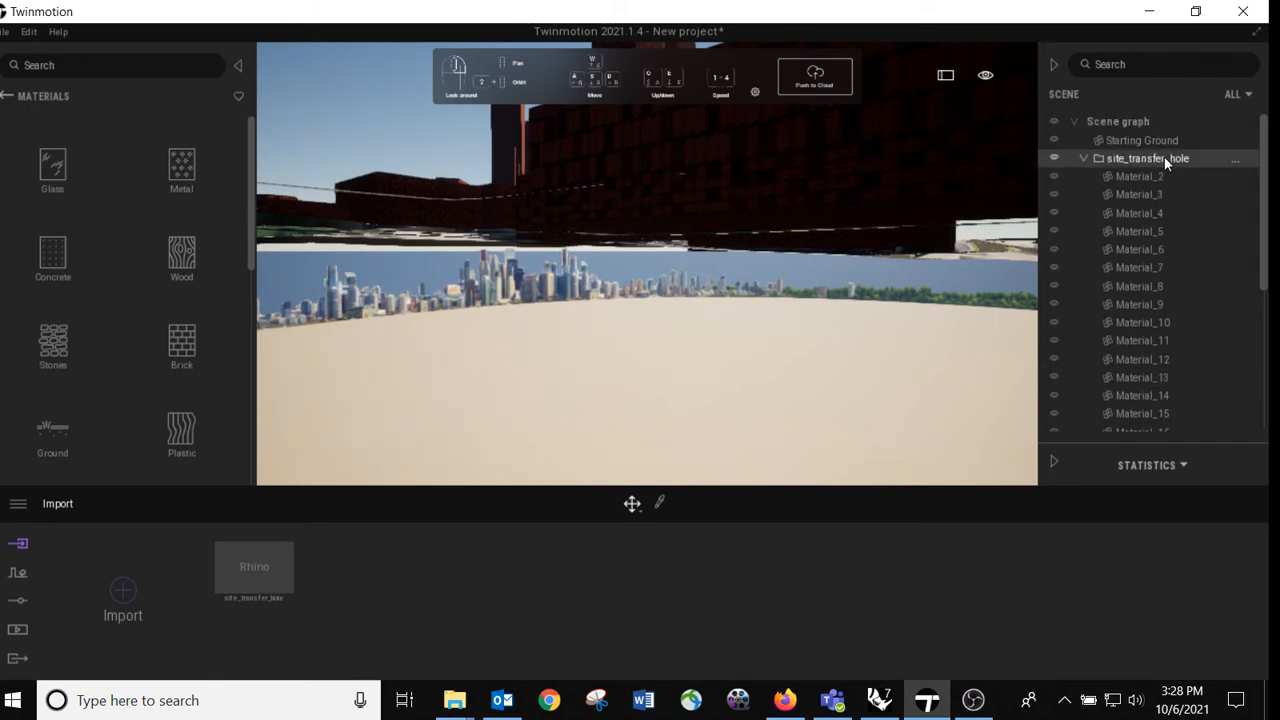
right_click_drag(484, 292, 560, 315)
left_click_drag(586, 342, 585, 450)
right_click_drag(726, 346, 761, 321)
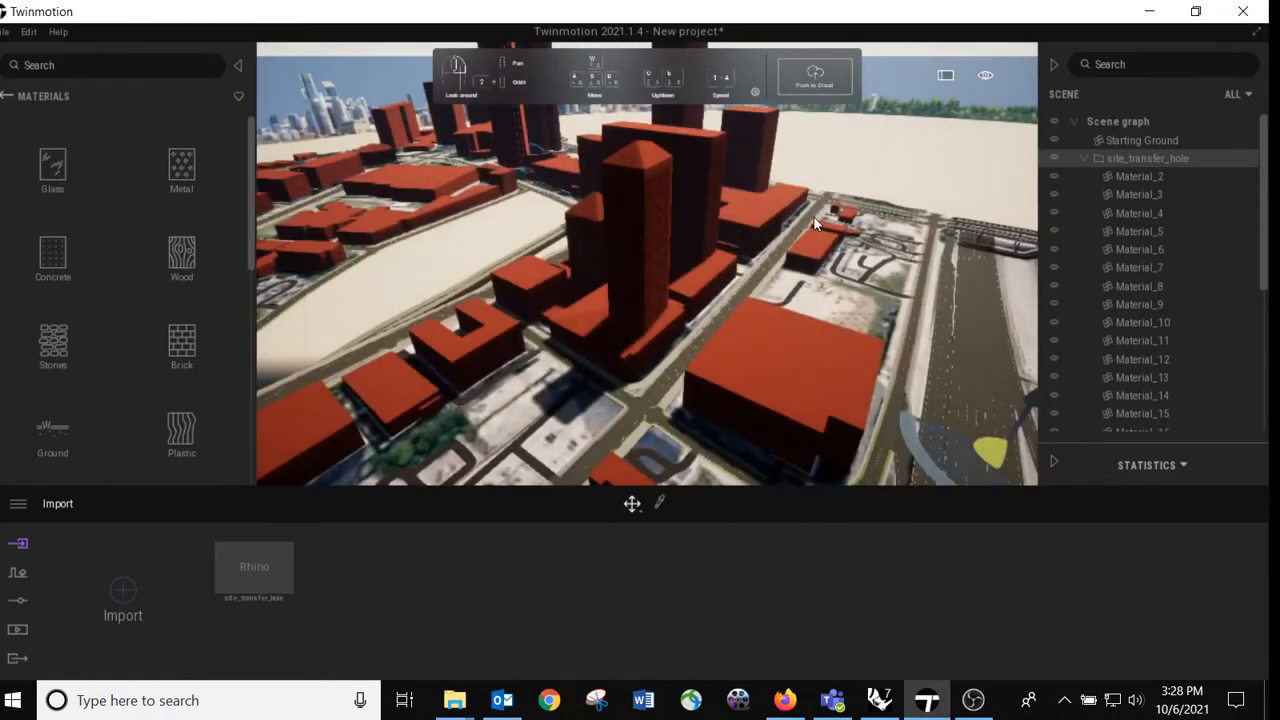
right_click_drag(799, 232, 708, 325)
right_click_drag(751, 203, 722, 218)
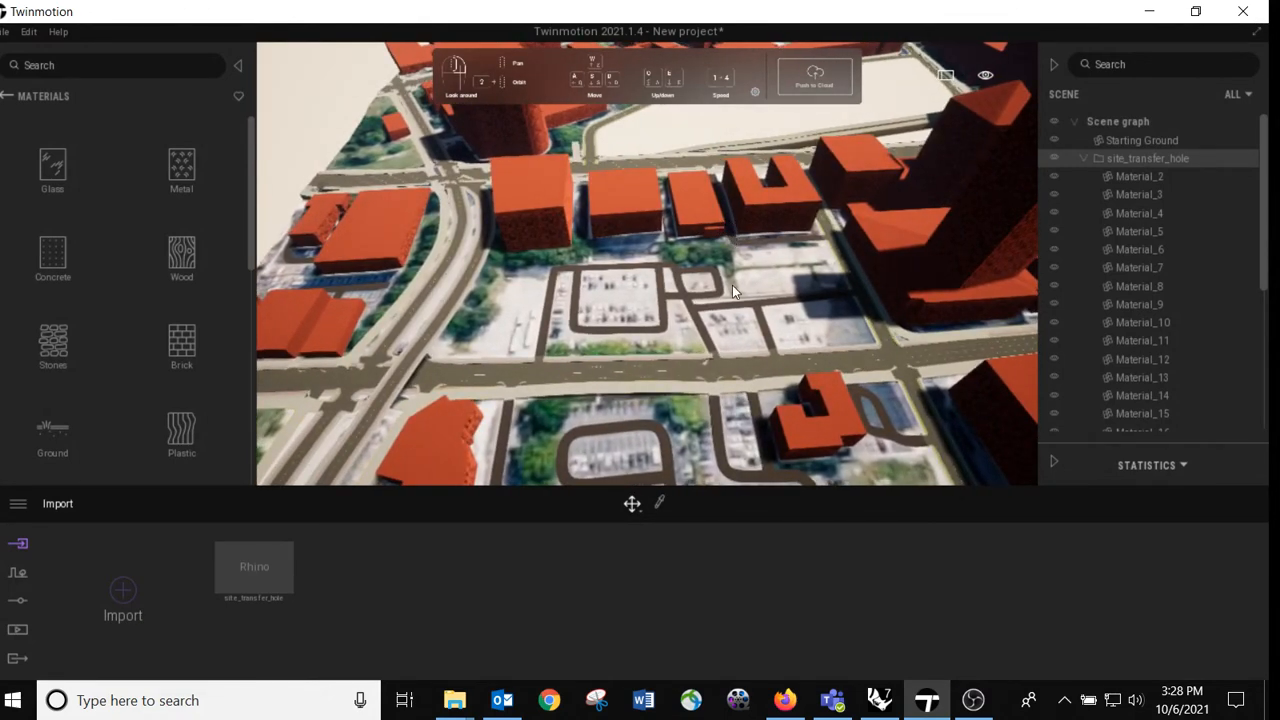
Step: Apply the Concrete slabs 01 material to the red-tiled buildings
right_click_drag(732, 285, 732, 347)
scroll(732, 285, "up", 4)
scroll(732, 285, "down", 4)
key("w")
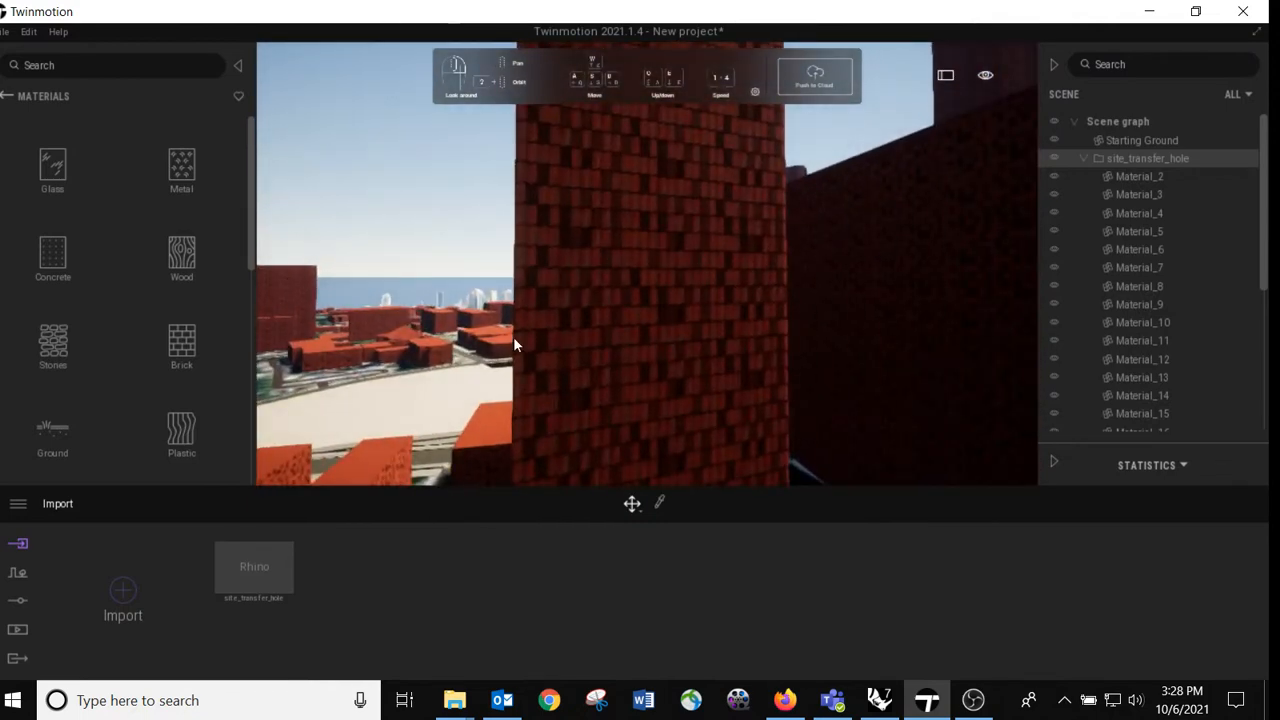
left_click(47, 255)
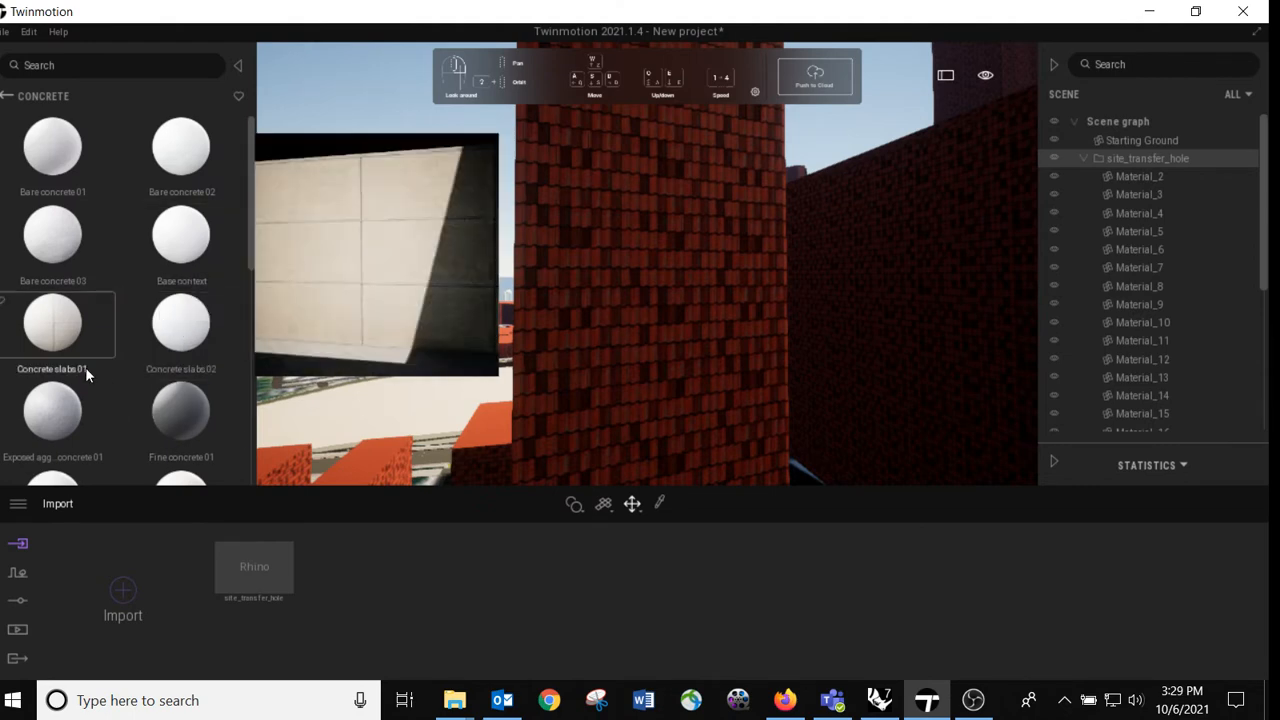
left_click_drag(43, 333, 664, 294)
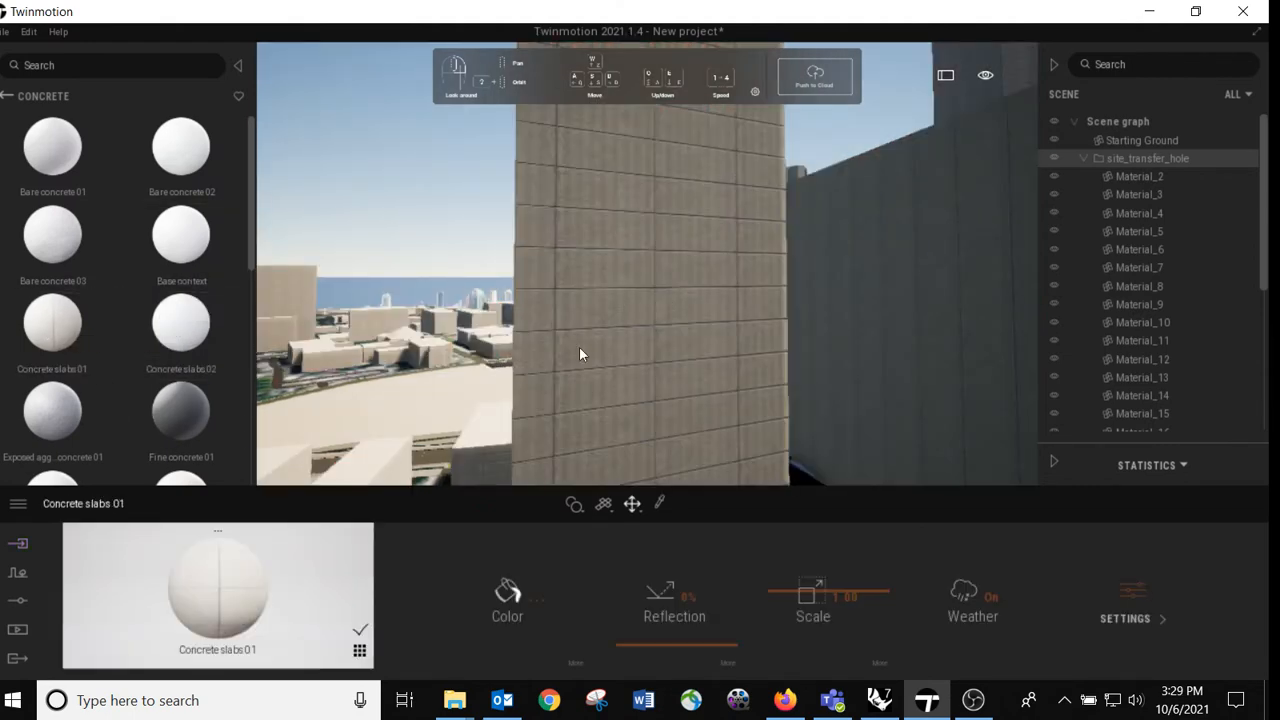
Step: Set the scale of the buildings' Concrete slabs 01 material to 0.77 and review it across the site
right_click_drag(580, 354, 594, 280)
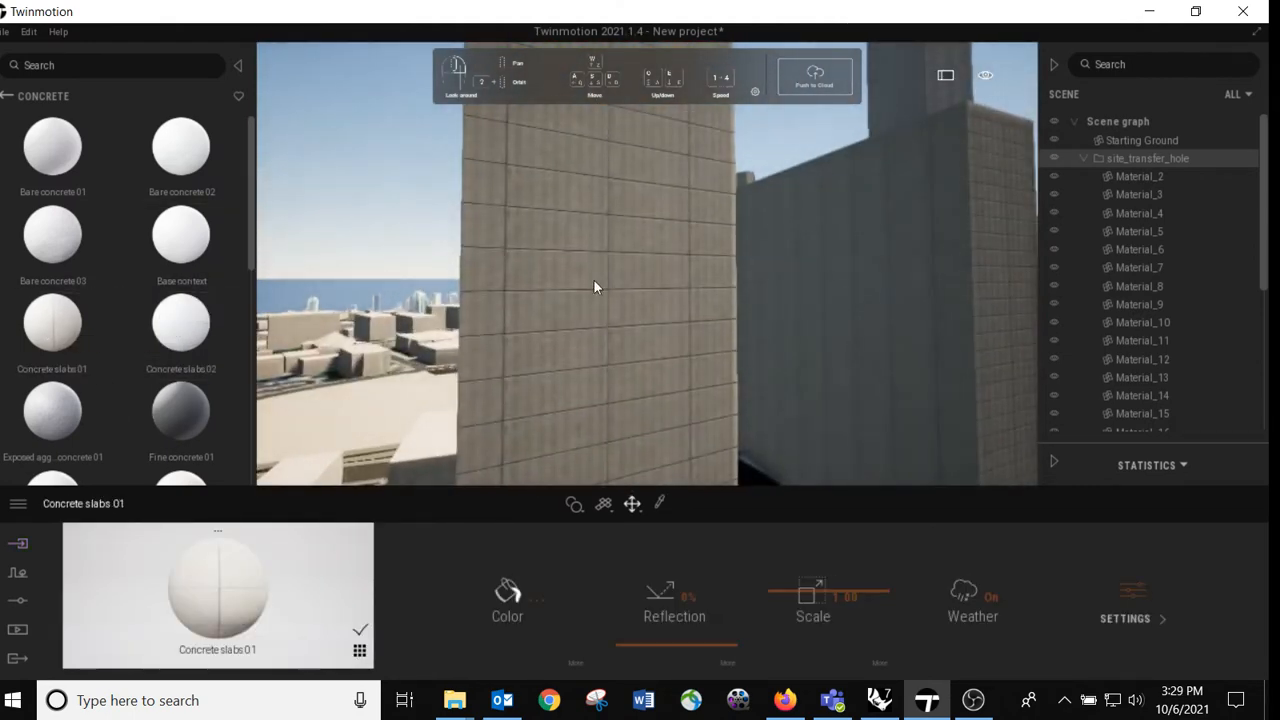
left_click(586, 284)
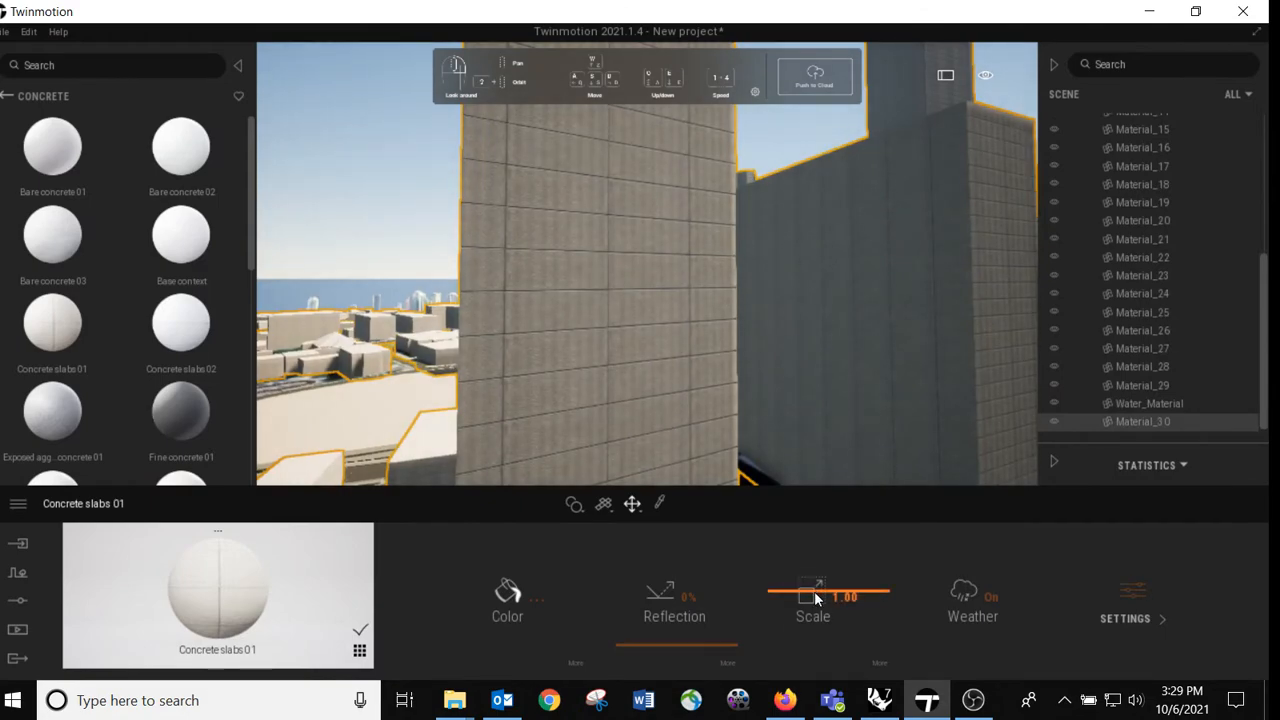
mouse_move(814, 591)
left_mouse_down()
mouse_move(808, 534)
mouse_move(808, 604)
left_mouse_up()
right_click_drag(636, 364, 430, 365)
key("s")
key("w")
right_click_drag(668, 346, 641, 320)
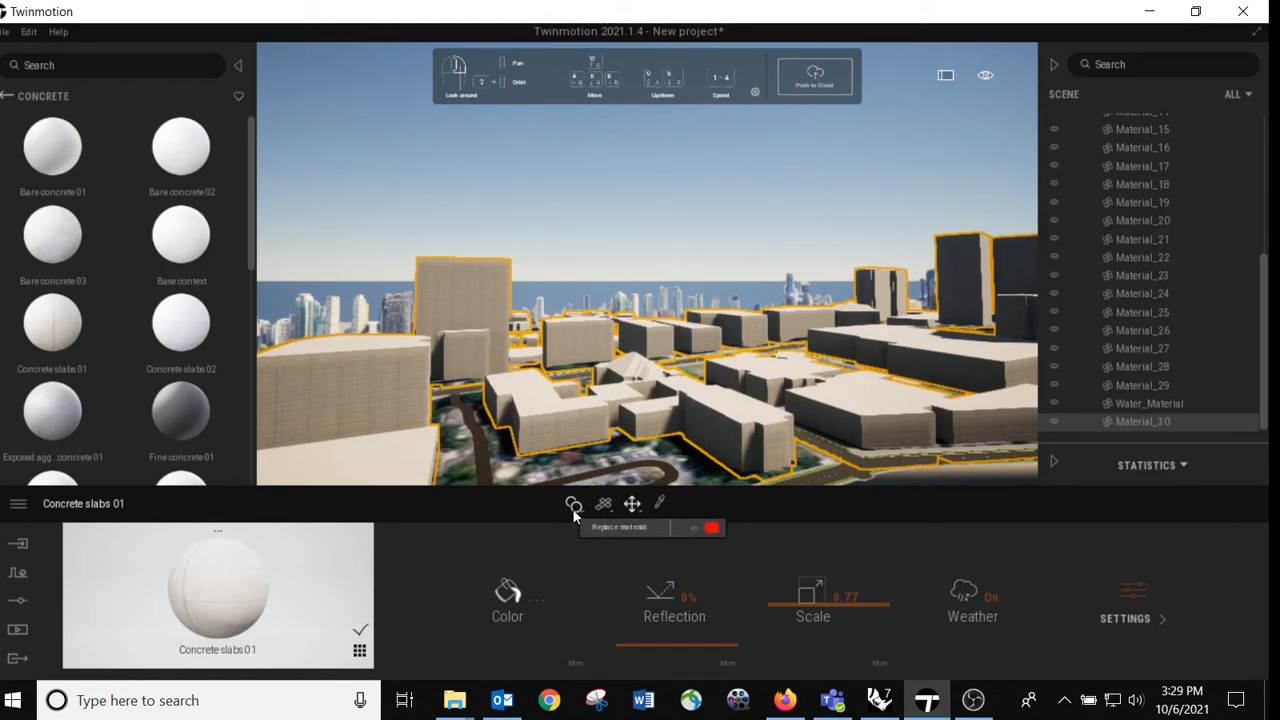
Step: Change the material assignment mode to Apply to object and give the buildings the Fine concrete 01 material
left_click(545, 218)
left_click(576, 504)
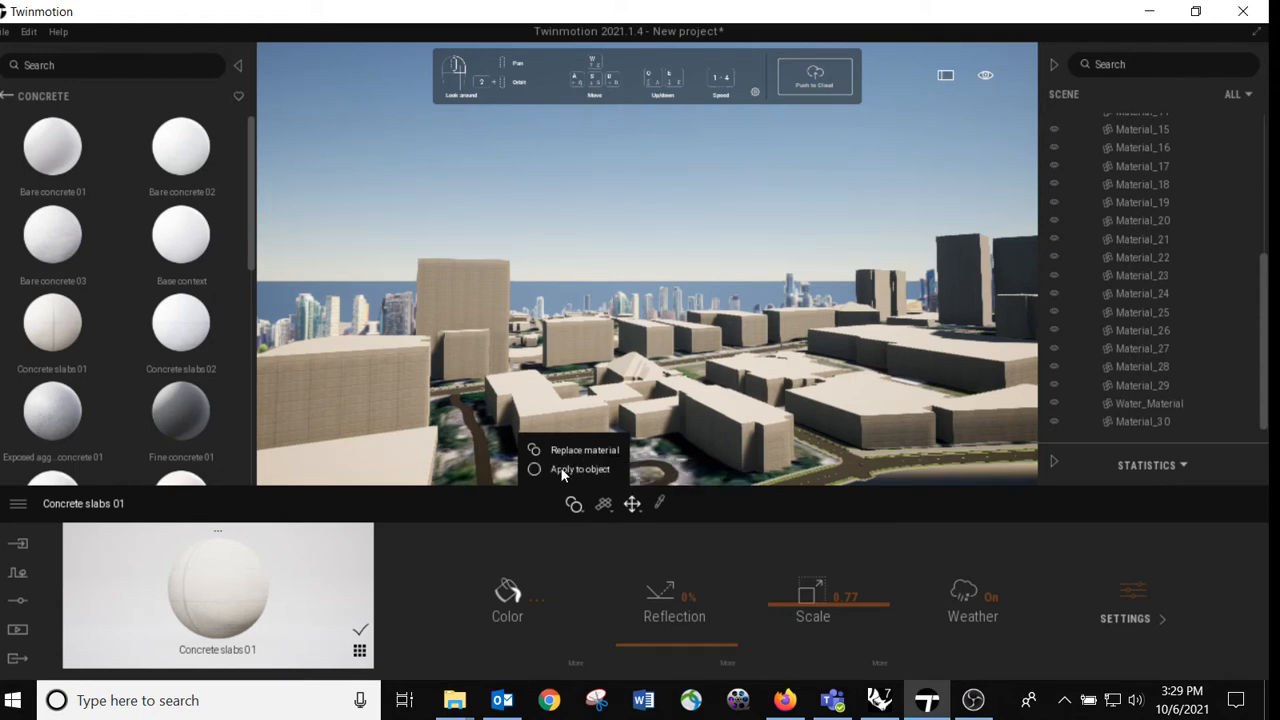
left_click(562, 471)
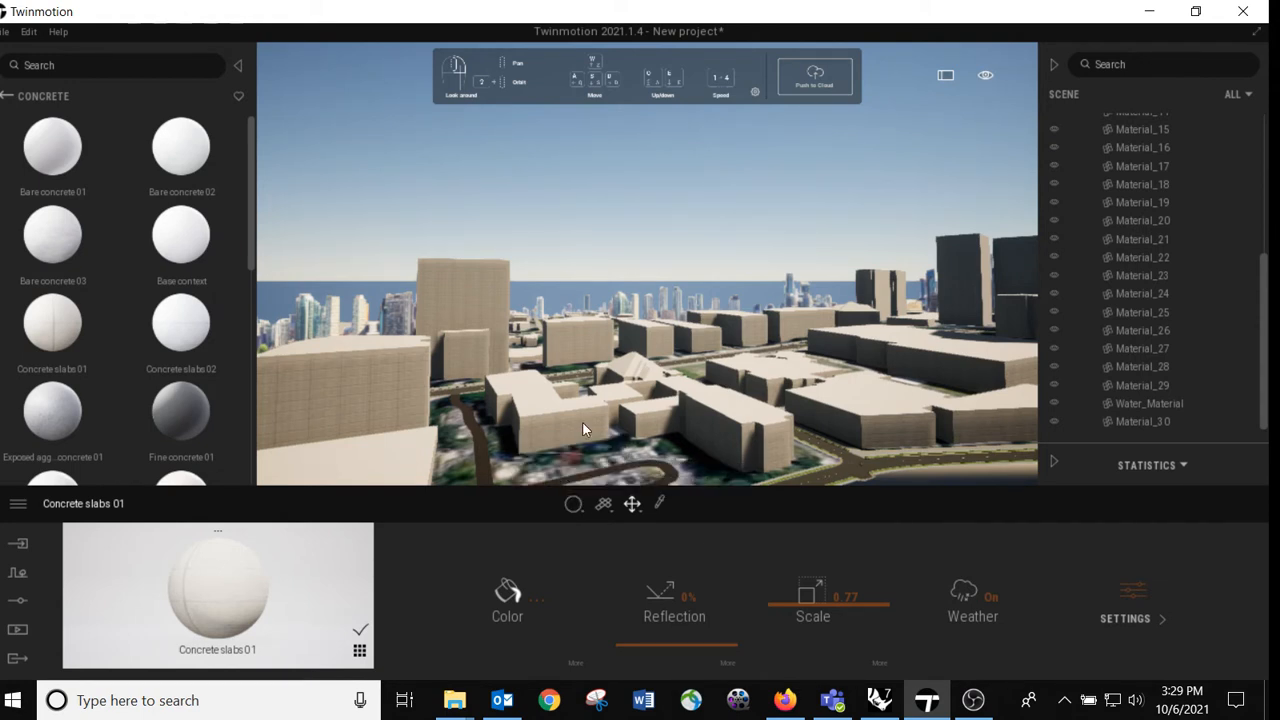
left_click(582, 424)
right_click_drag(579, 424, 701, 216)
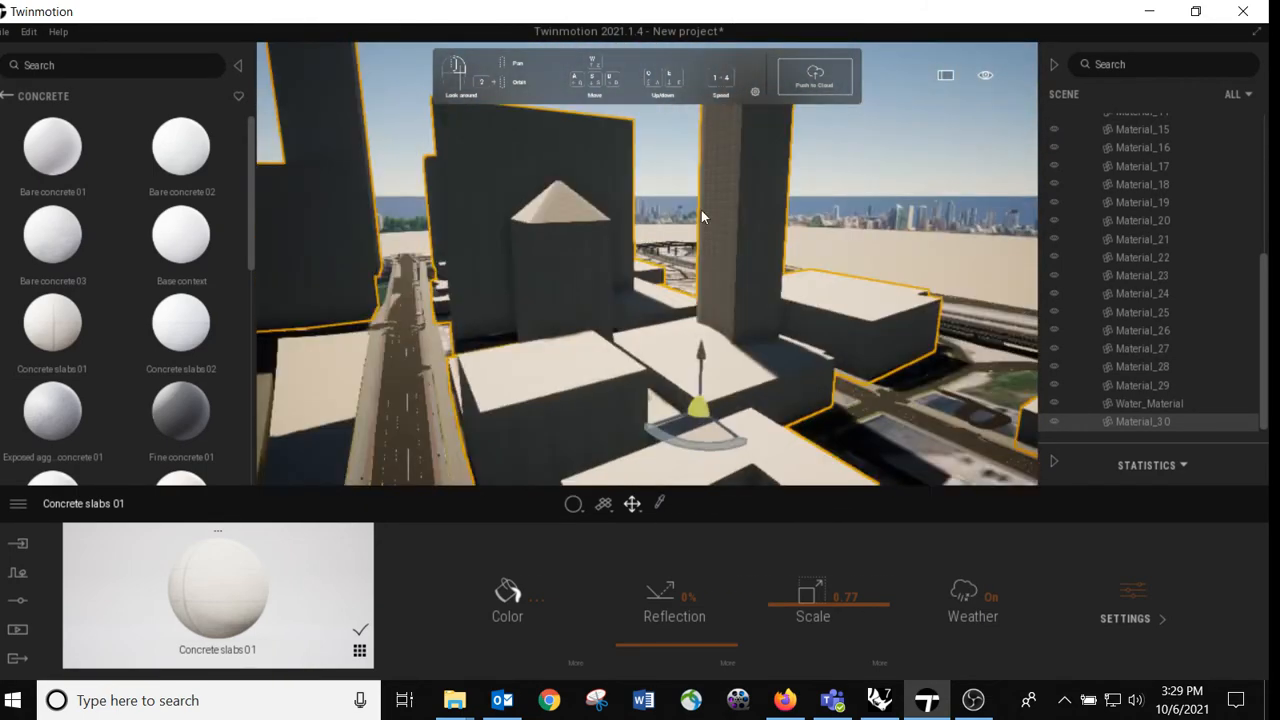
left_click_drag(170, 430, 752, 199)
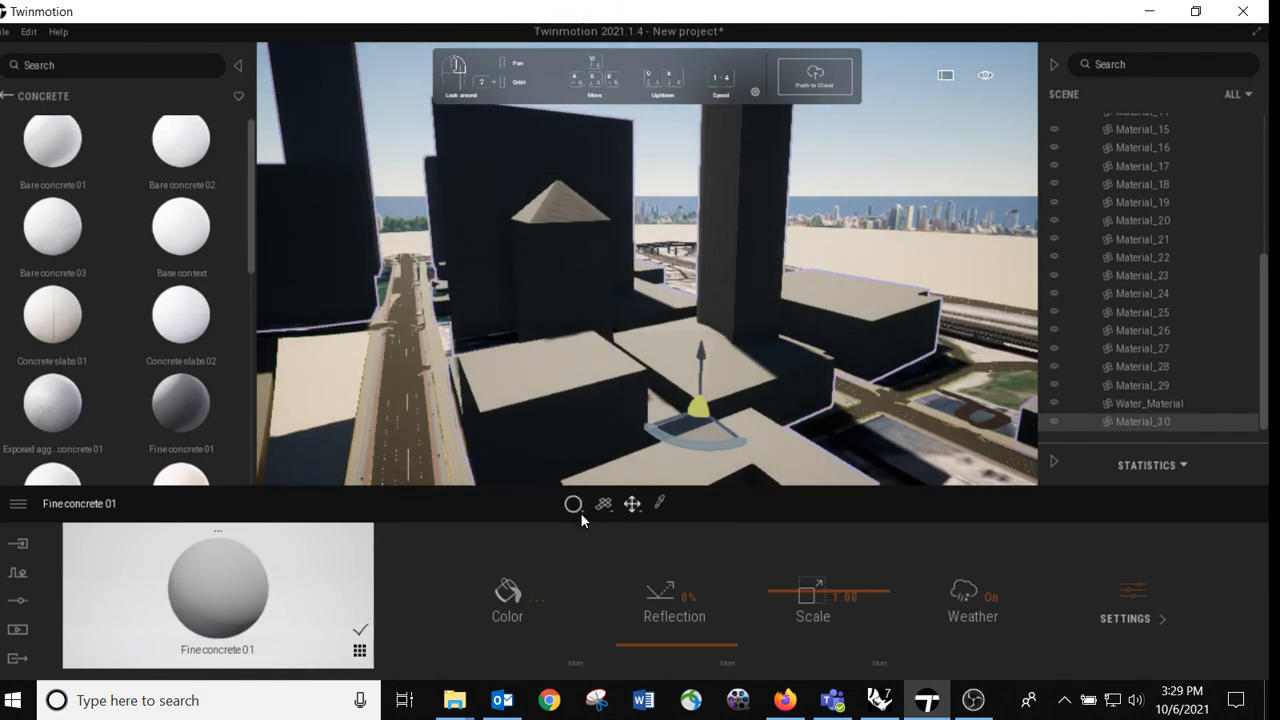
mouse_move(578, 505)
right_click_drag(583, 338, 587, 300)
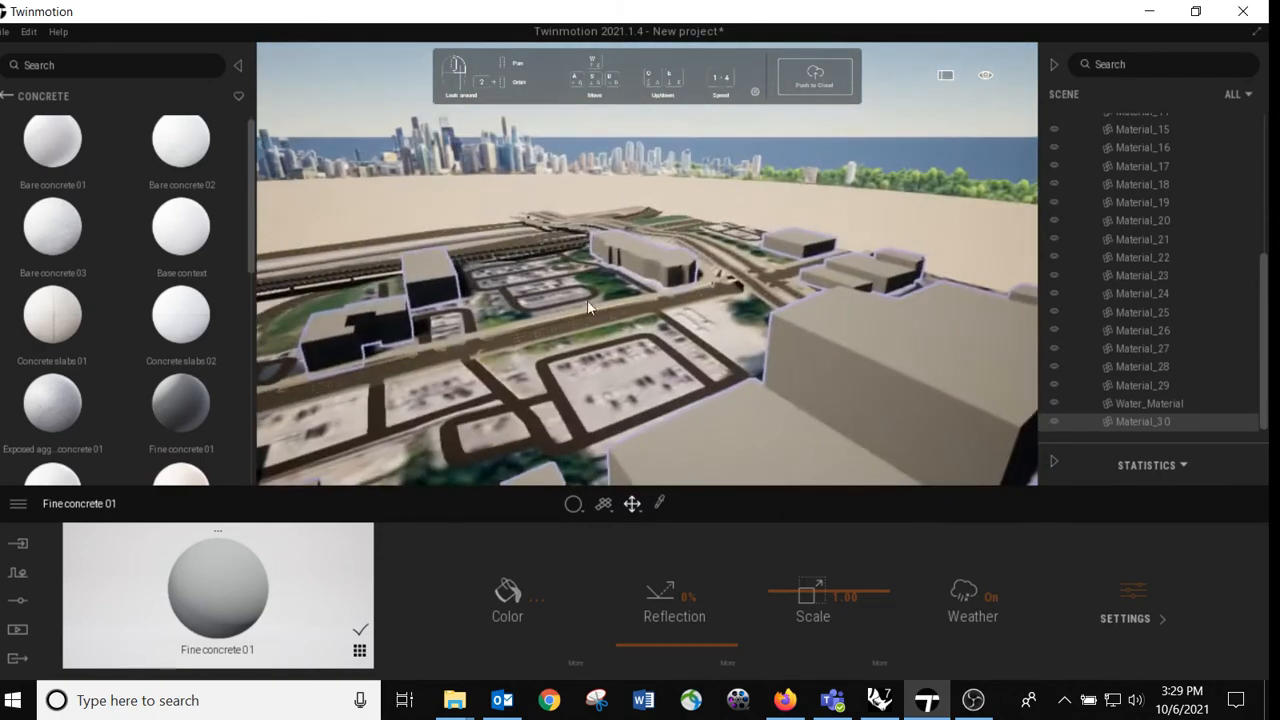
left_click(572, 176)
right_click_drag(572, 176, 262, 210)
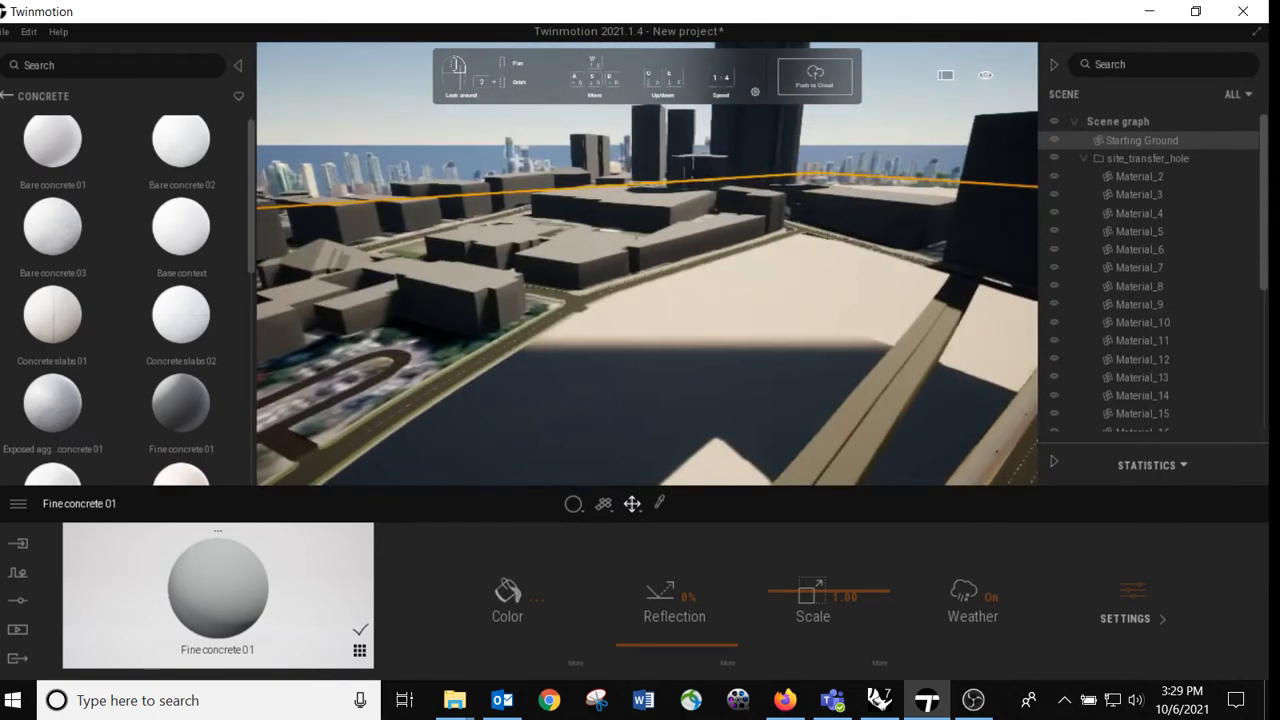
Step: Switch to Rhino and check the source and destination of the Datasmith direct link connection
left_click(880, 700)
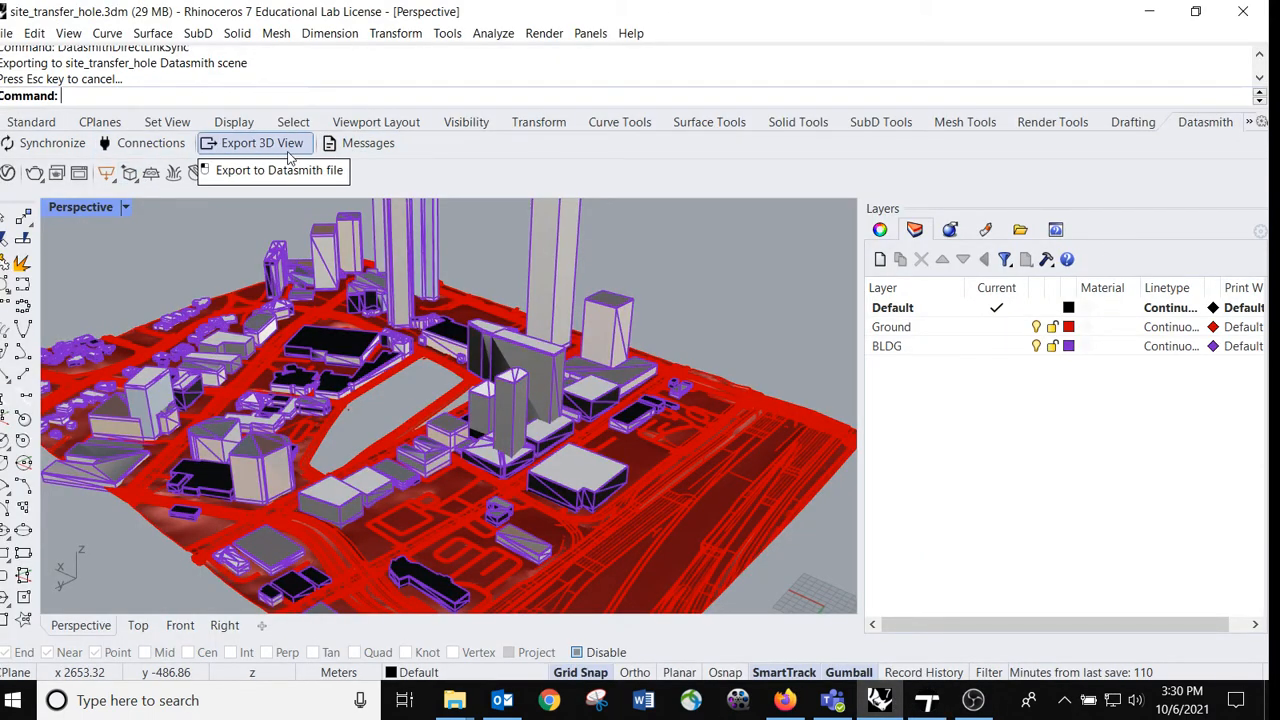
left_click(153, 143)
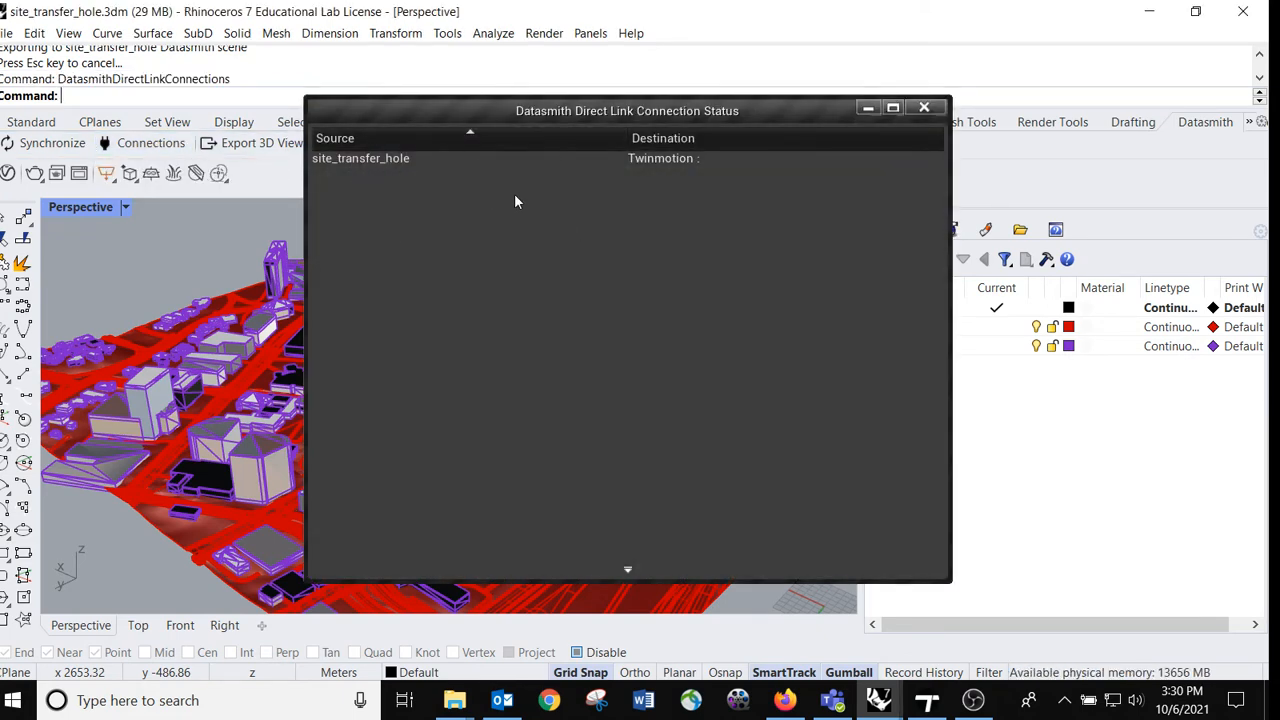
left_click(924, 108)
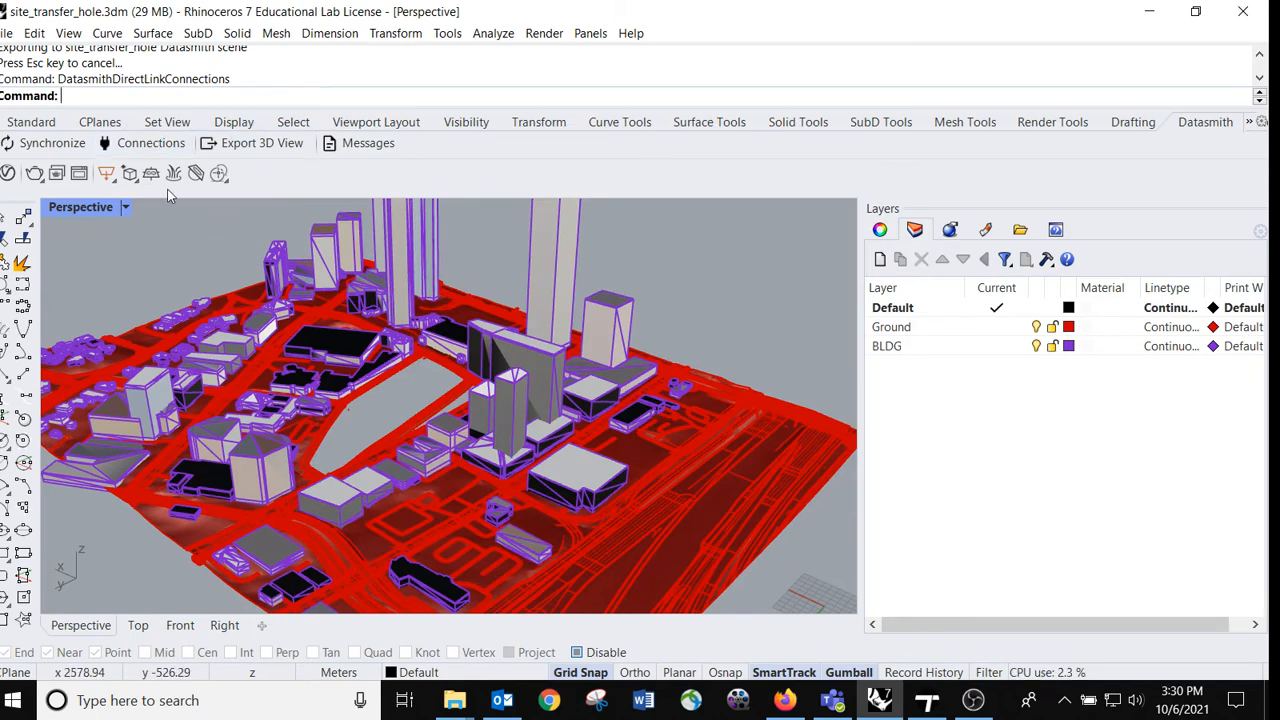
Step: Export the 3D view as a Datasmith file, overwriting site.udatasmith in the TM folder inside ARCH4001
left_click(248, 148)
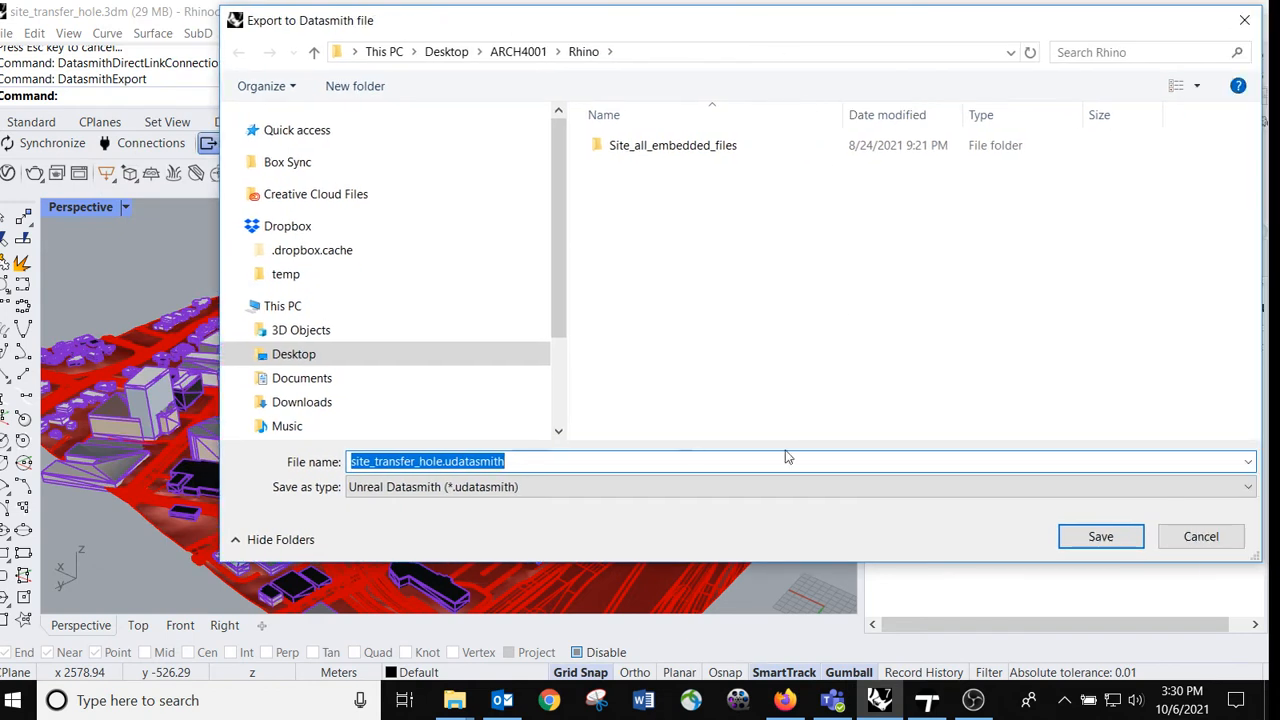
left_click(531, 460)
left_click_drag(531, 460, 366, 460)
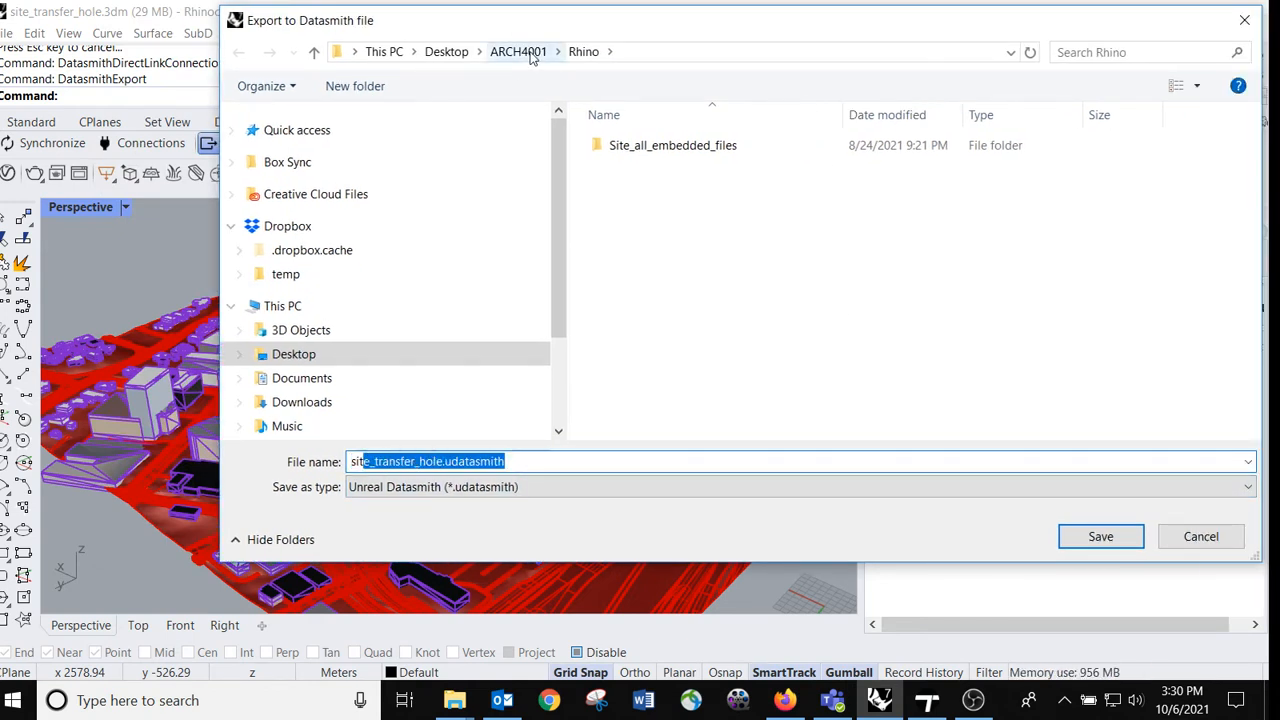
left_click(544, 461)
left_click_drag(546, 462, 297, 479)
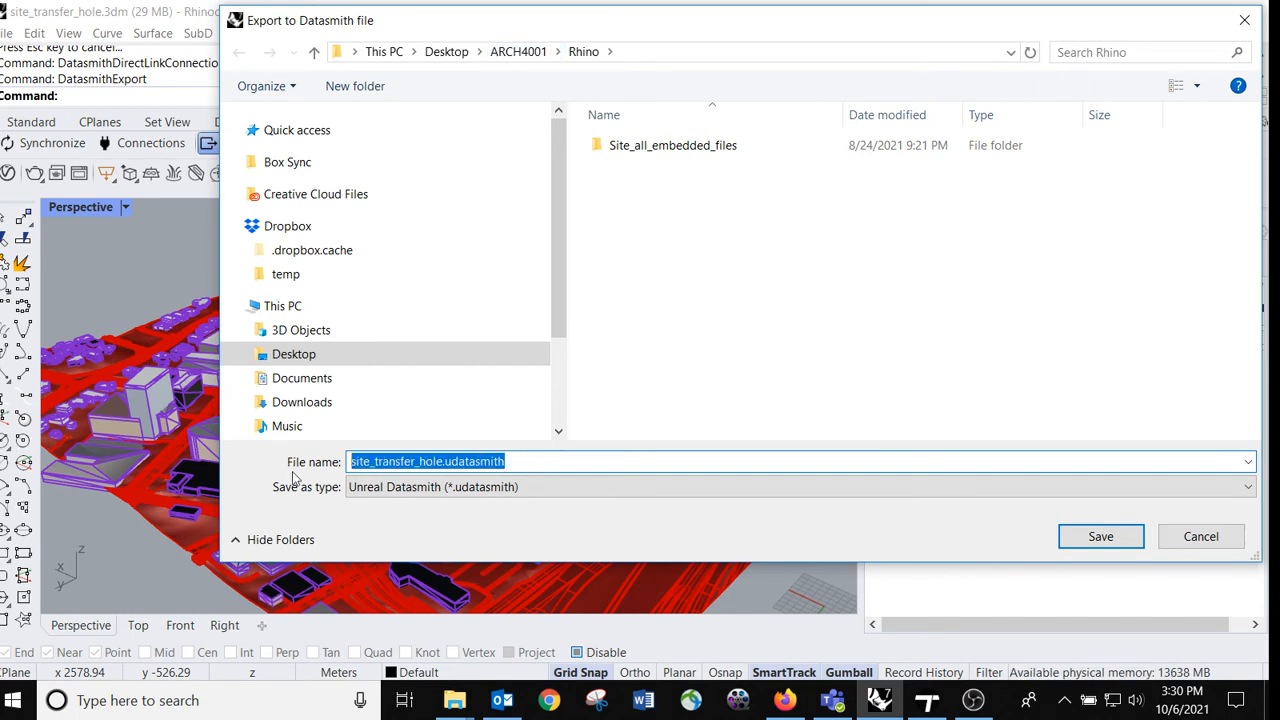
left_click(512, 52)
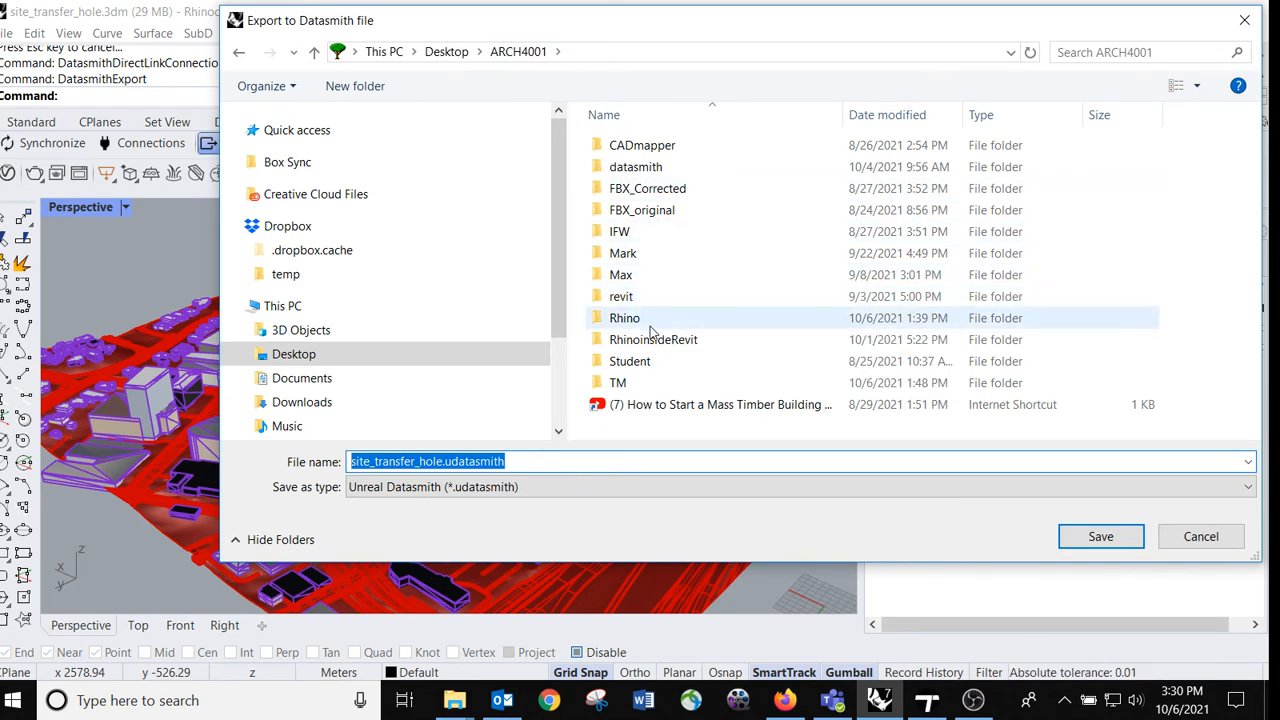
double_click(648, 383)
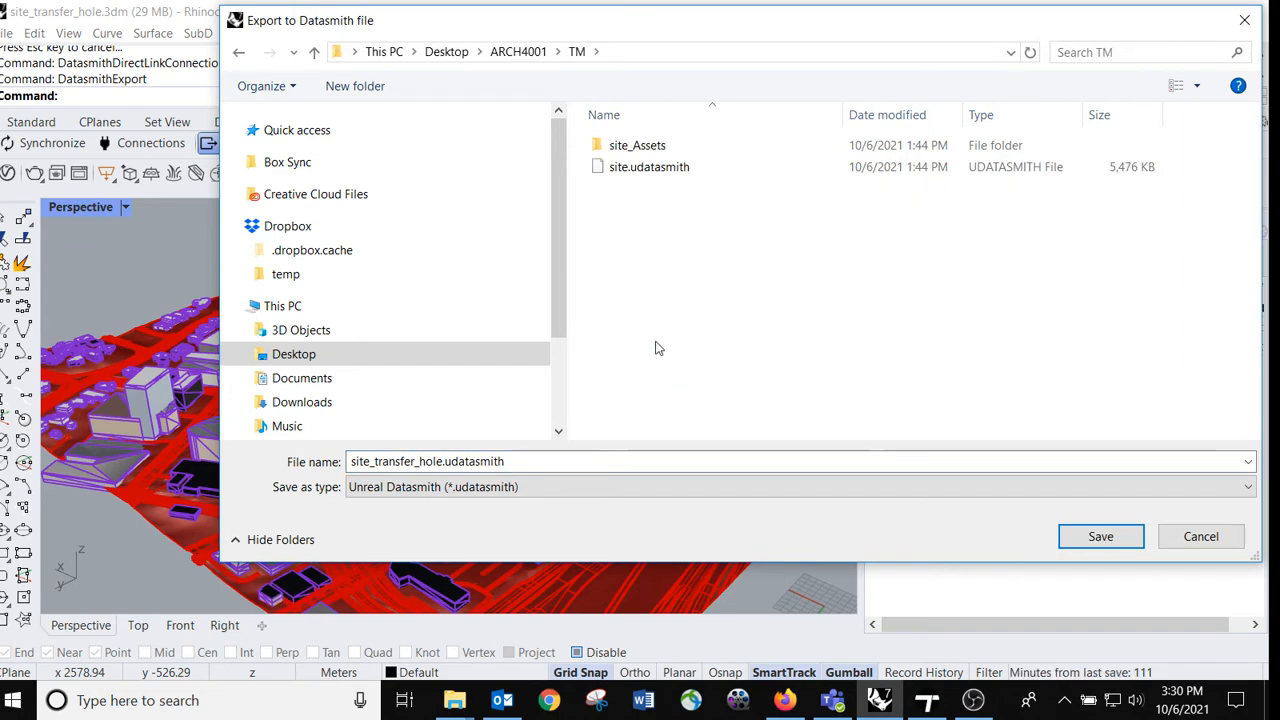
left_click(643, 170)
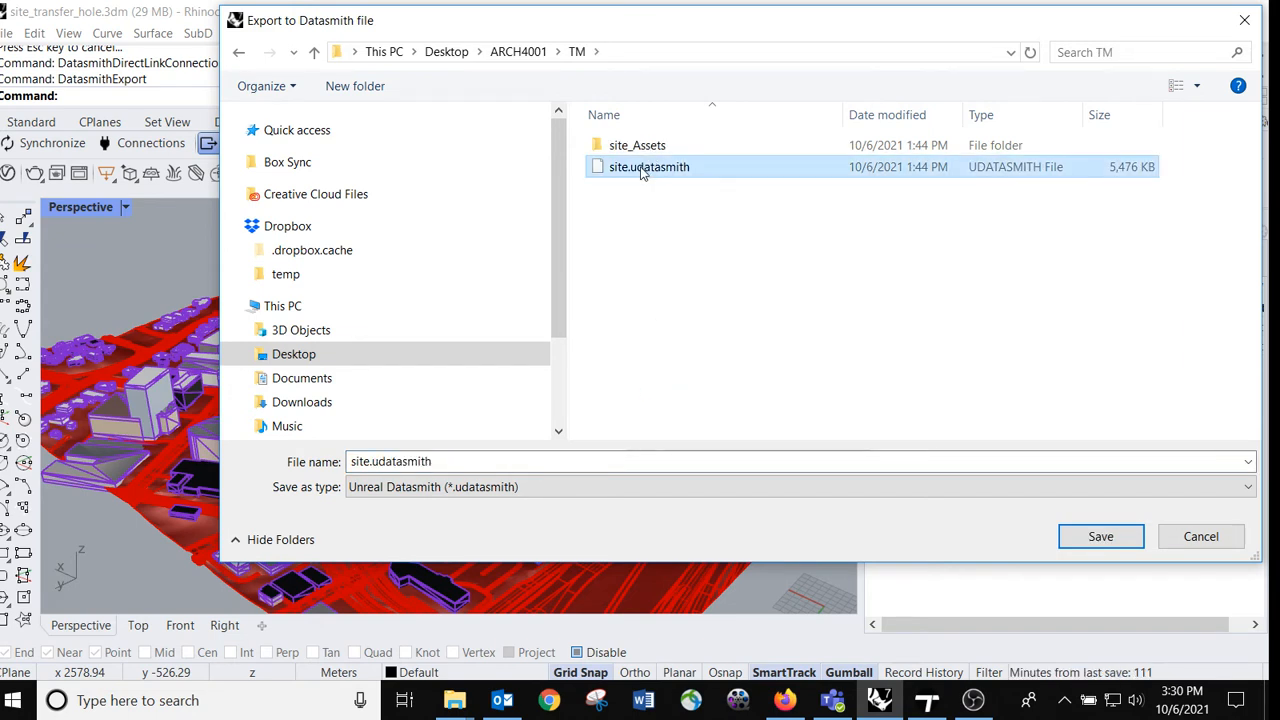
left_click(1112, 537)
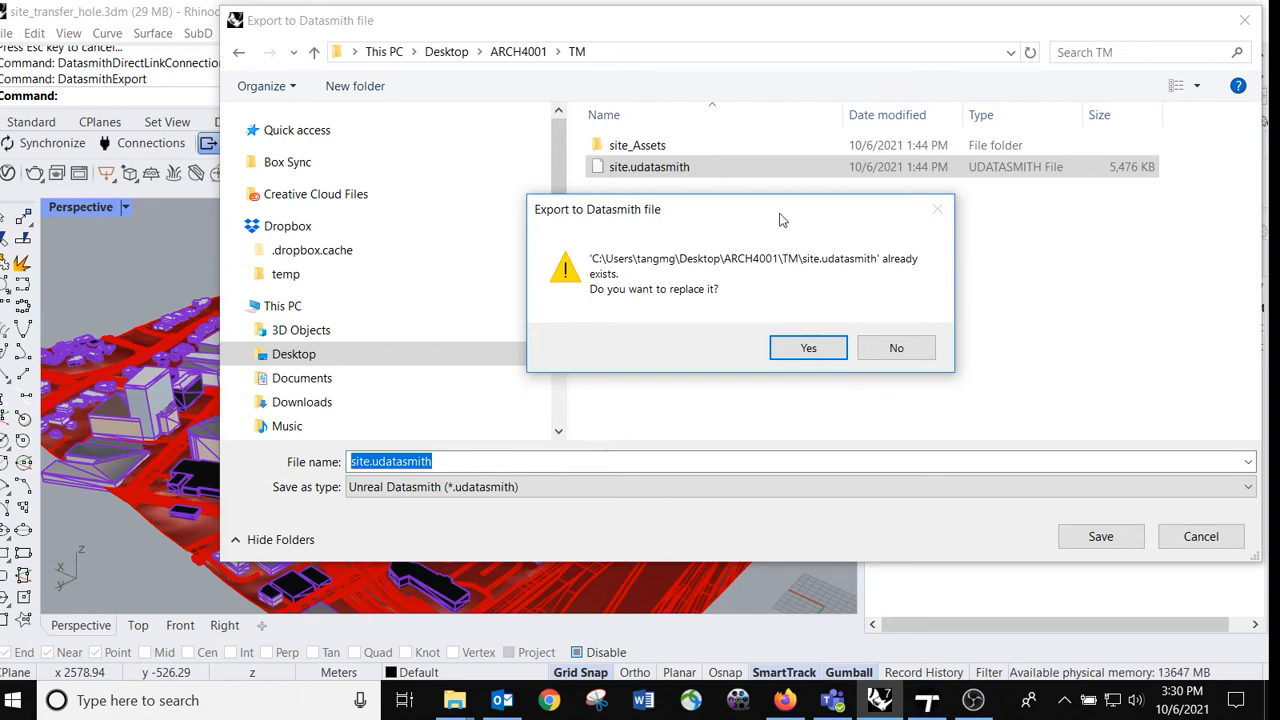
left_click_drag(775, 208, 921, 257)
left_click(962, 394)
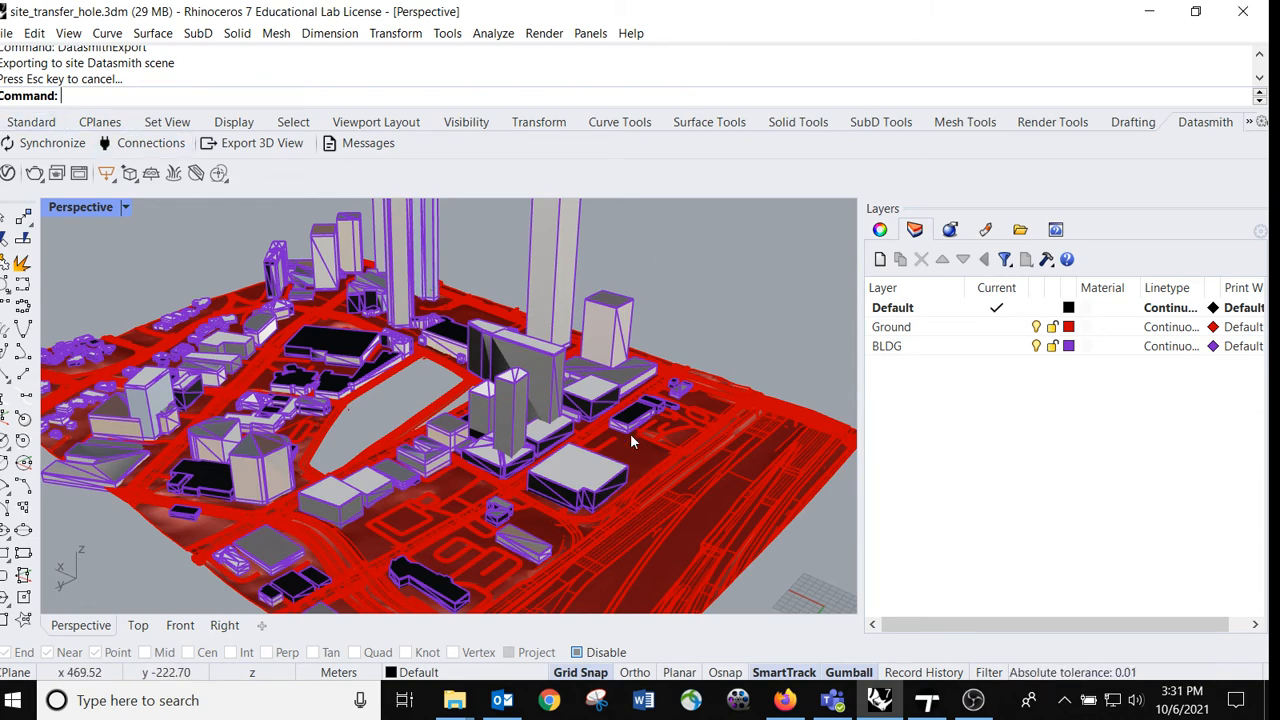
Step: Switch to Twinmotion and start a new empty scene
left_click(927, 700)
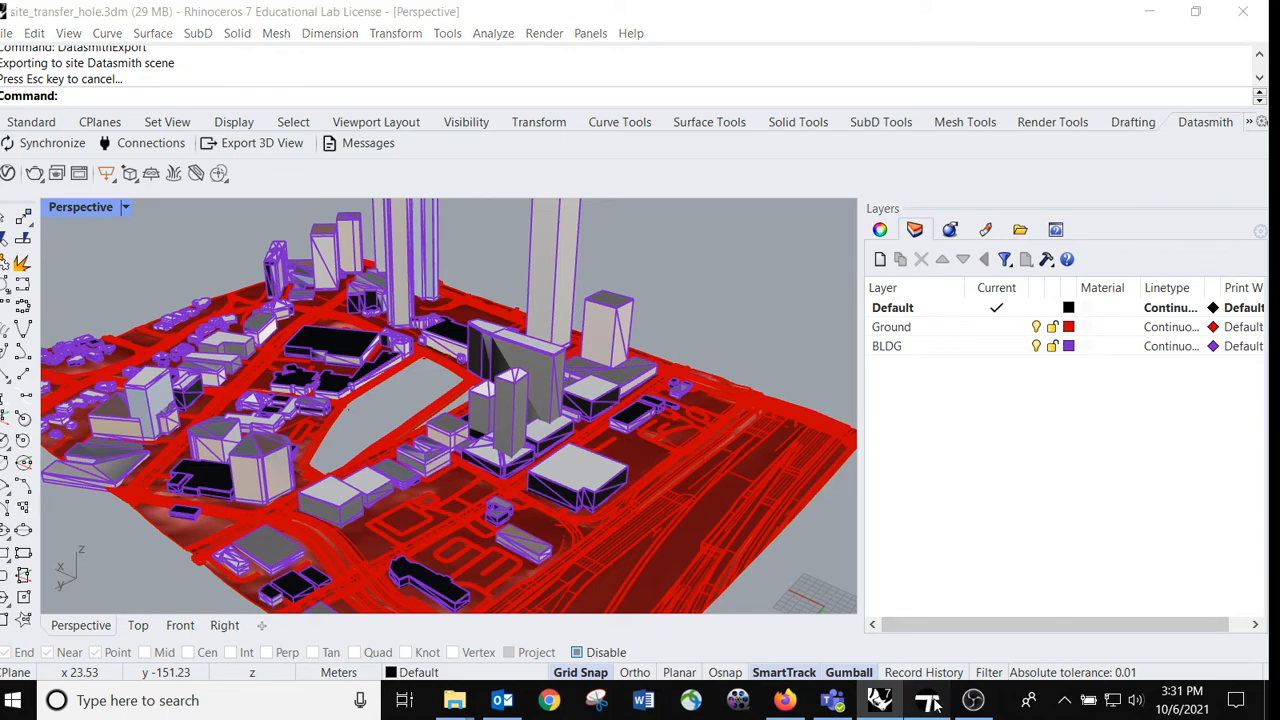
left_click(5, 32)
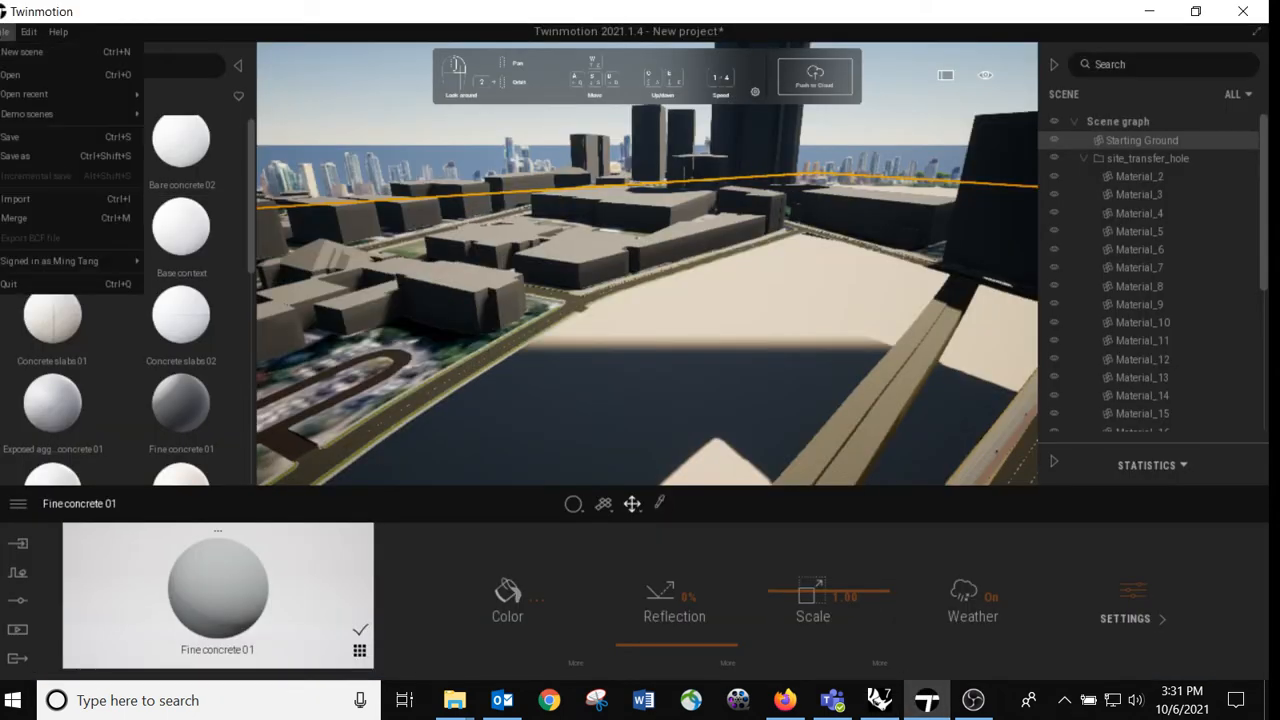
left_click(14, 52)
left_click(657, 429)
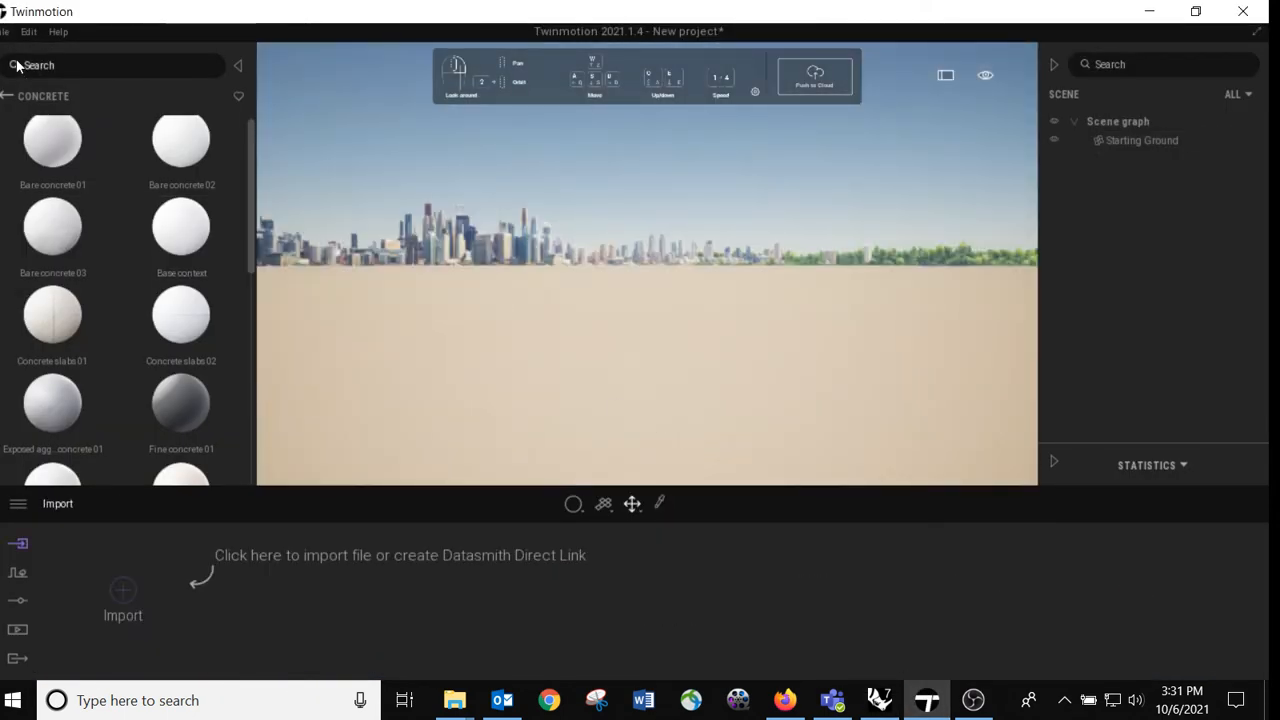
Step: Start a geometry import and choose site.udatasmith from the TM folder as its source file
left_click(5, 32)
mouse_move(29, 32)
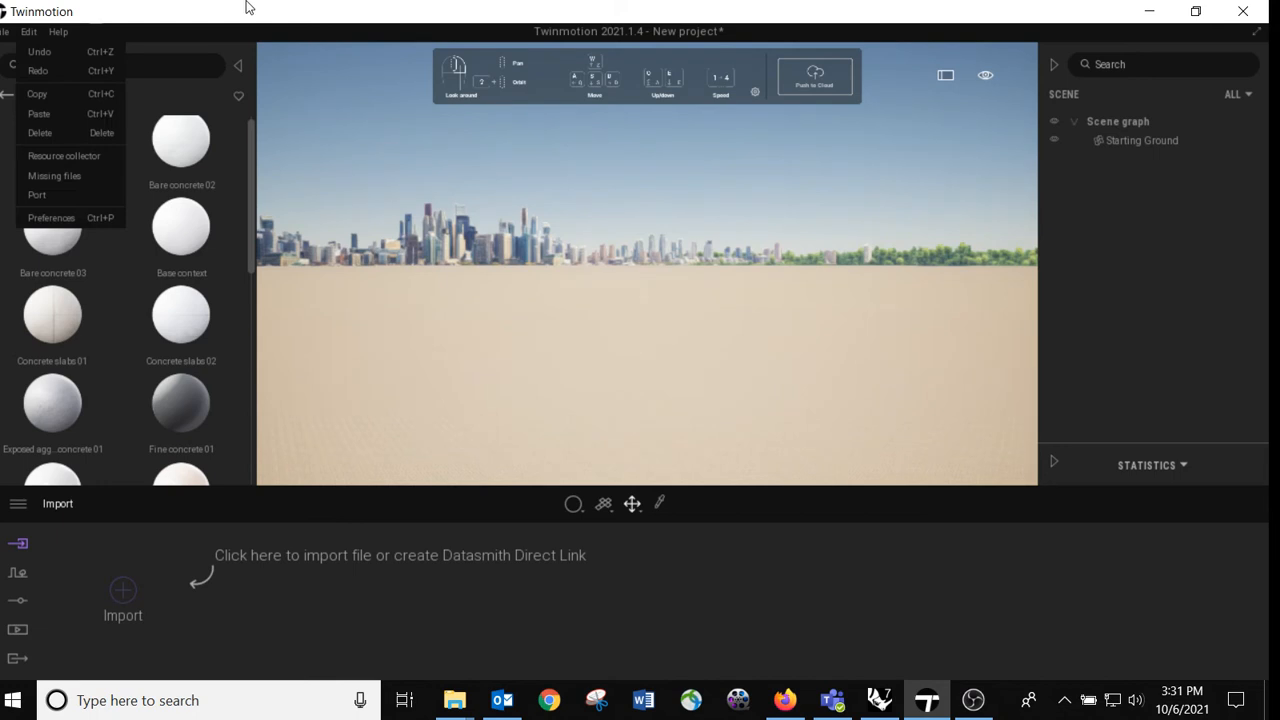
left_click(124, 597)
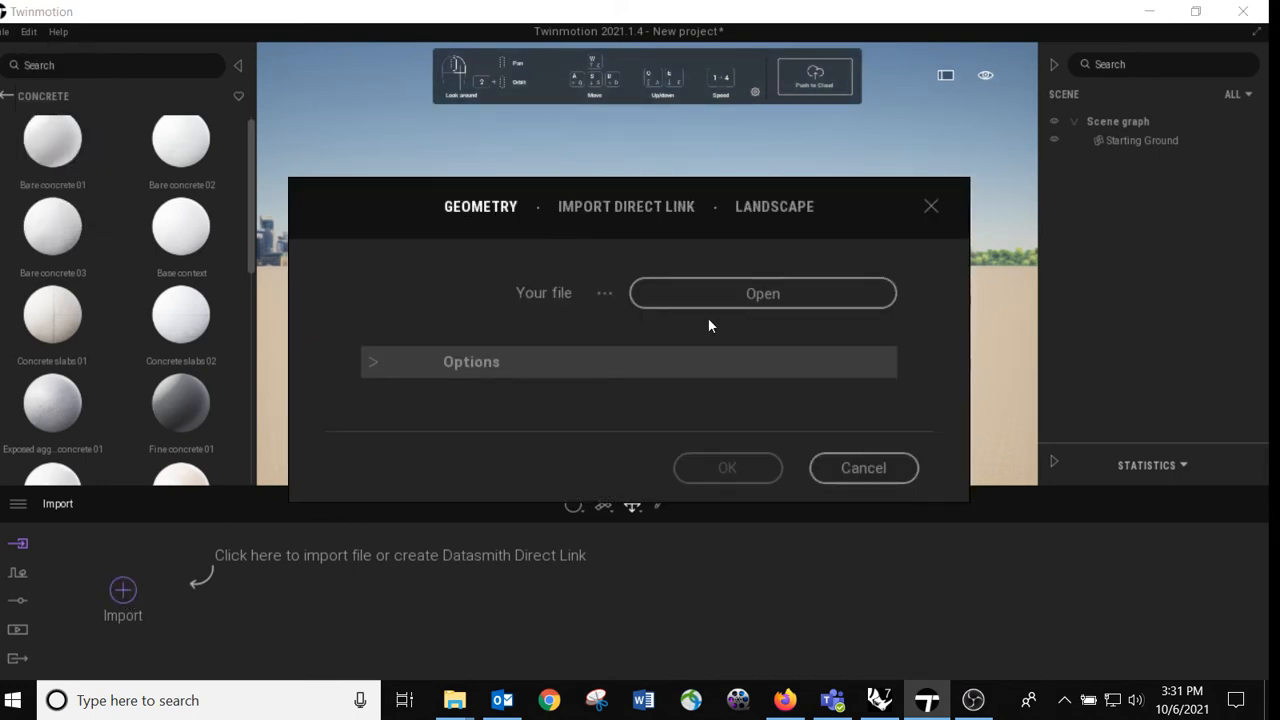
left_click(733, 302)
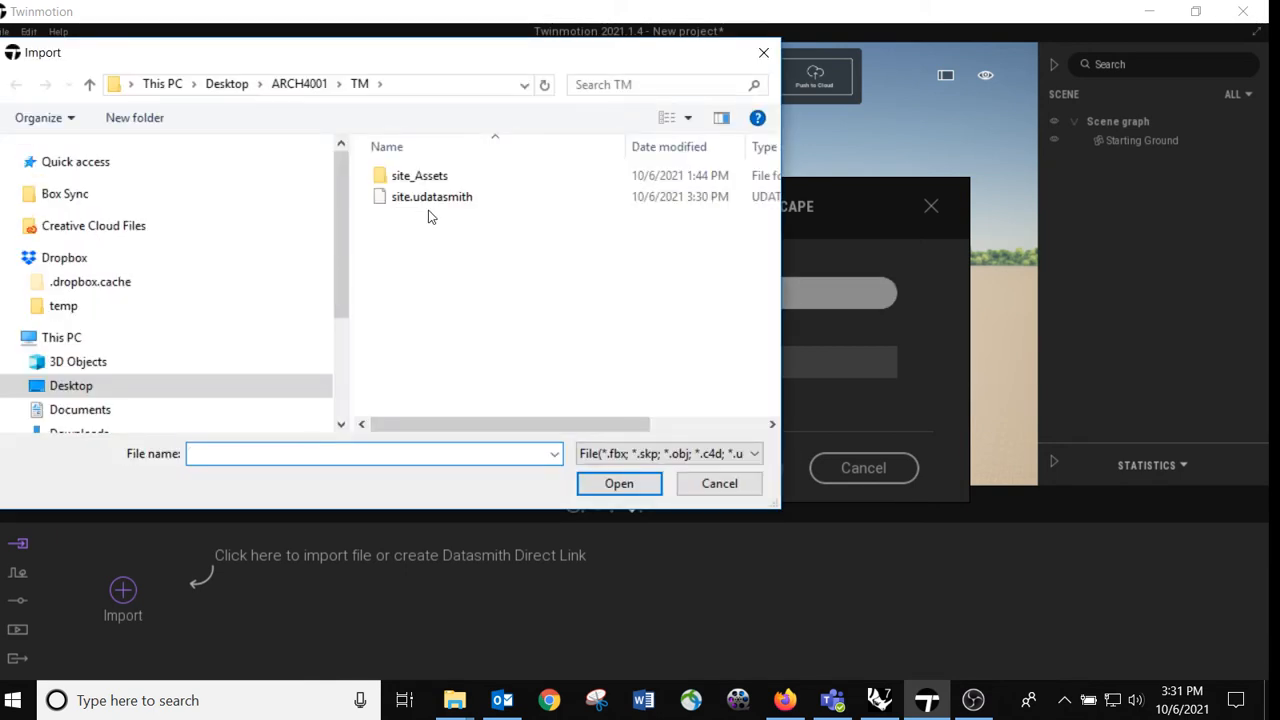
left_click(472, 198)
left_click(616, 482)
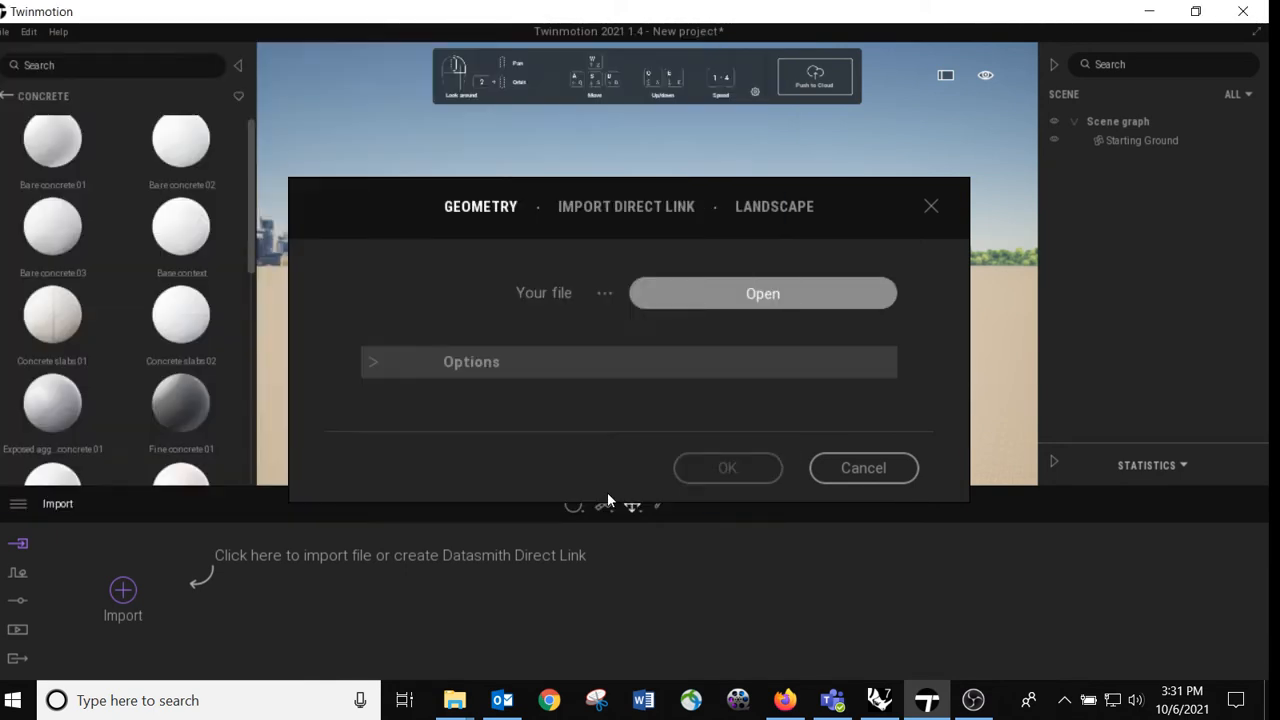
Step: Expand the import options and set the collapse mode to Collapse by material
left_click(383, 367)
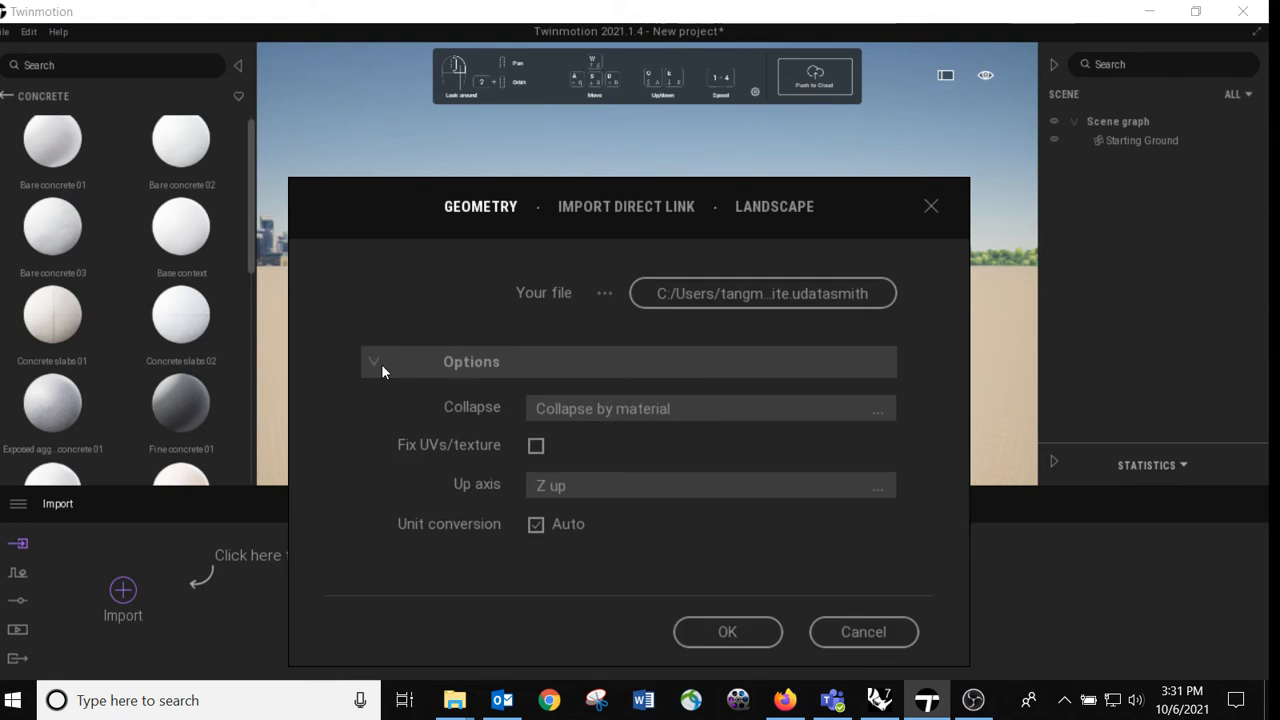
left_click(583, 408)
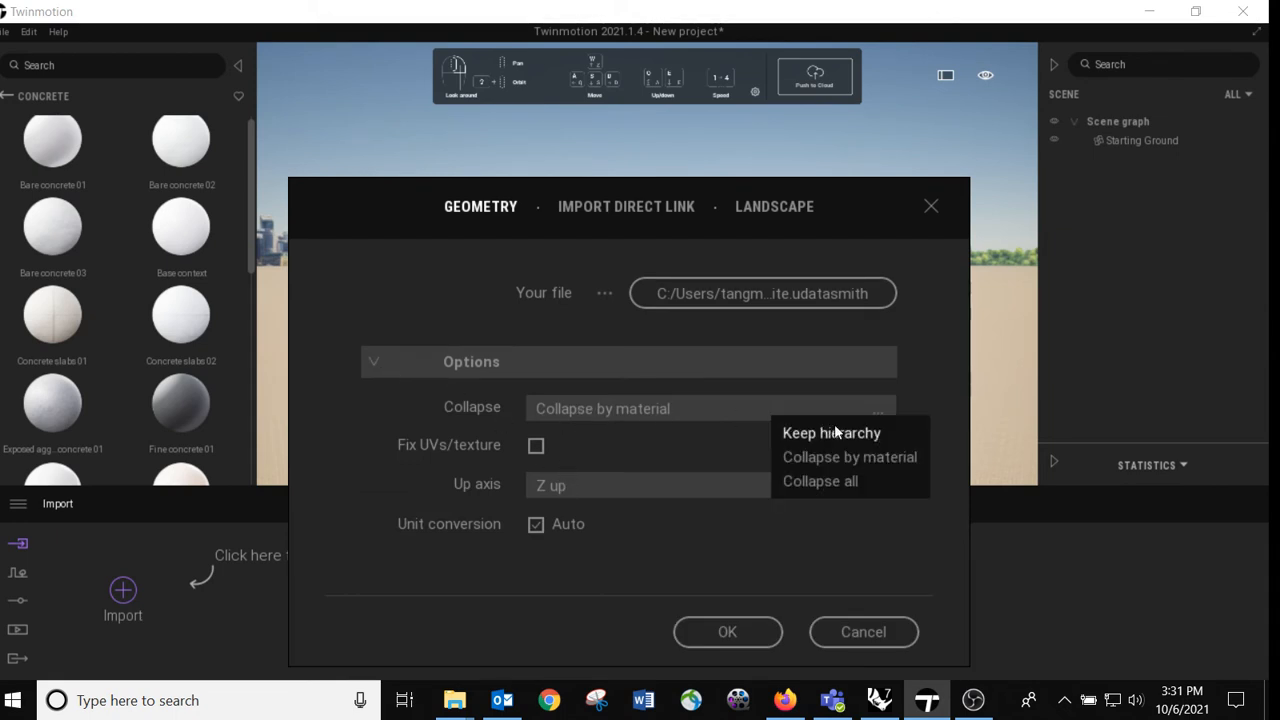
left_click(855, 460)
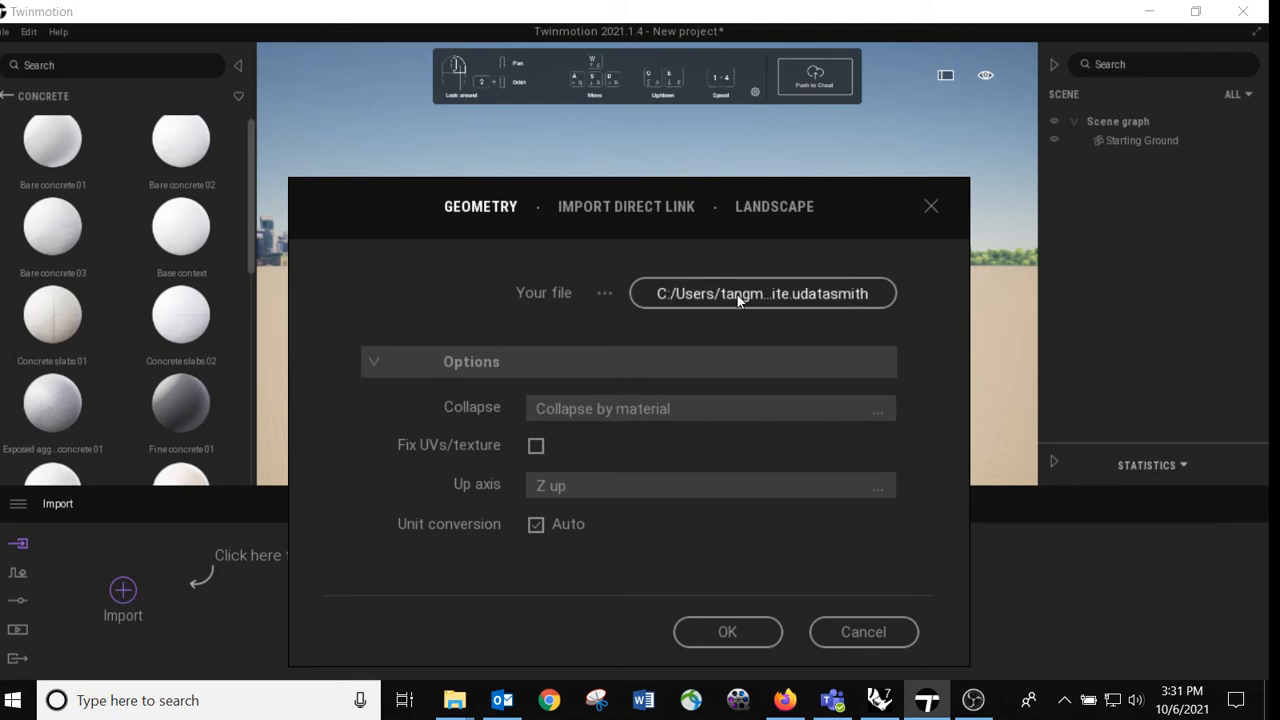
Step: Switch to File Explorer and open the datasmith folder inside ARCH4001 on the Desktop
mouse_move(472, 706)
left_click(575, 605)
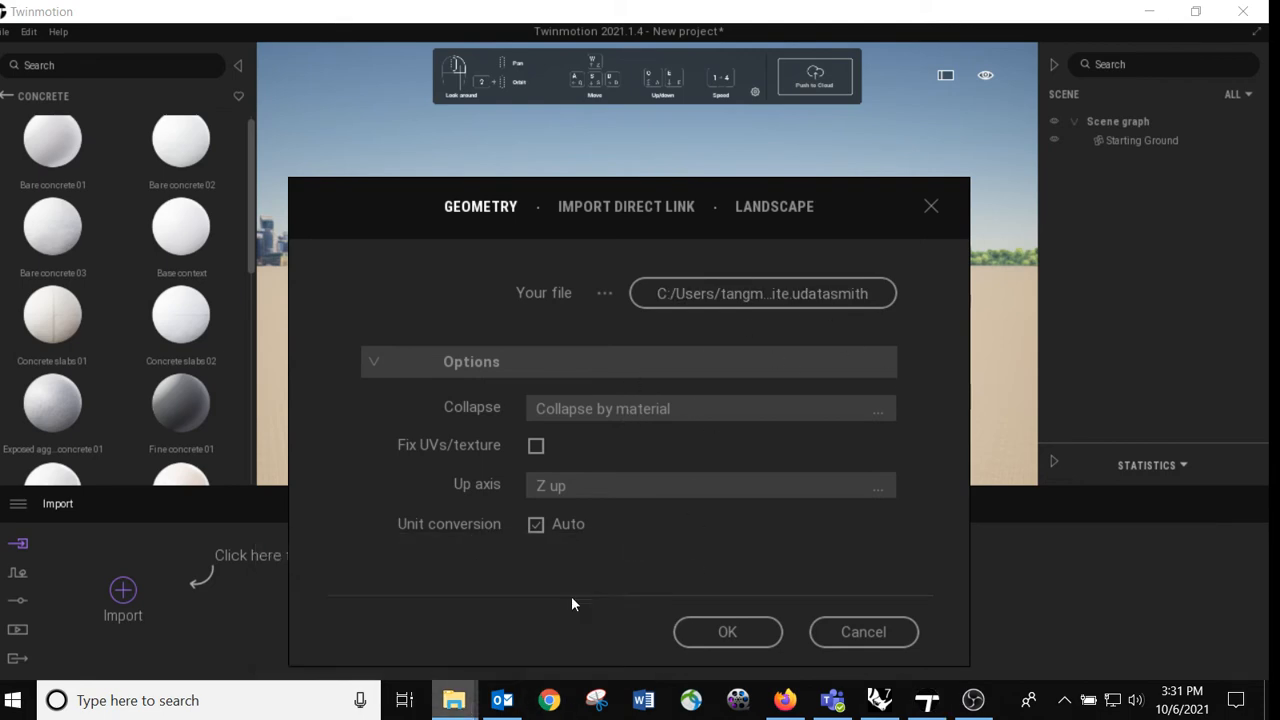
double_click(487, 57)
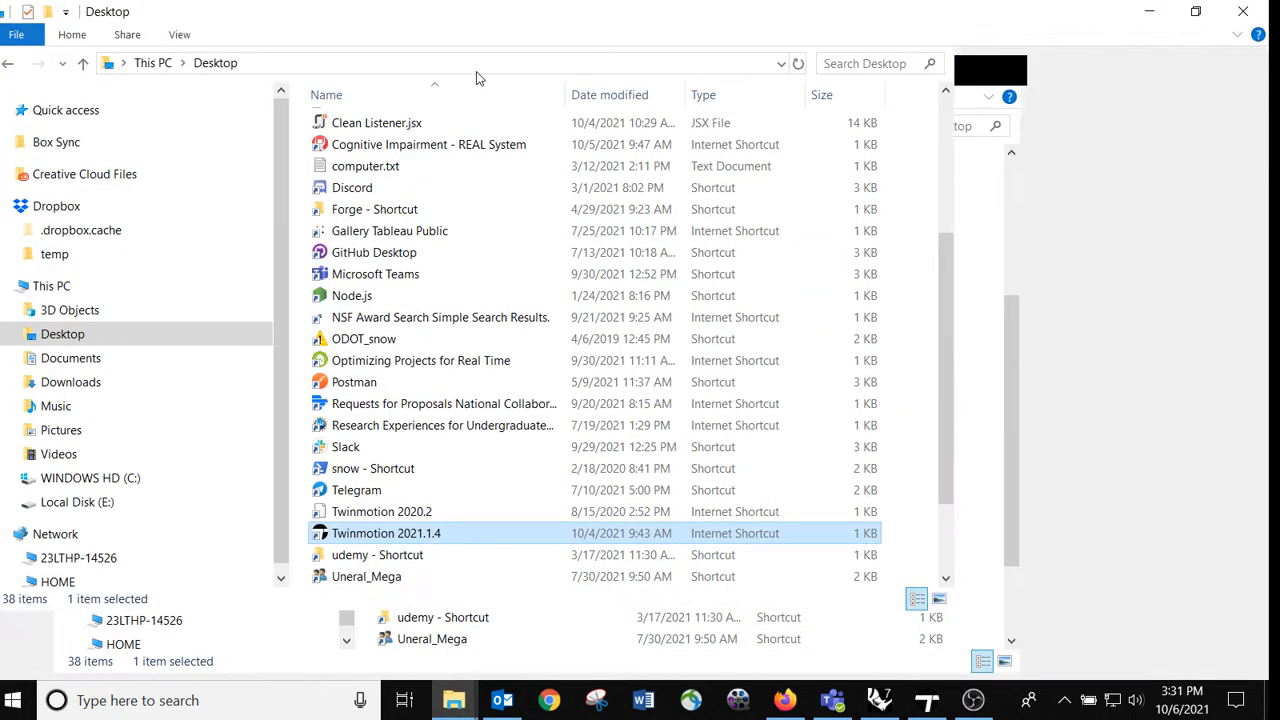
left_click(110, 510)
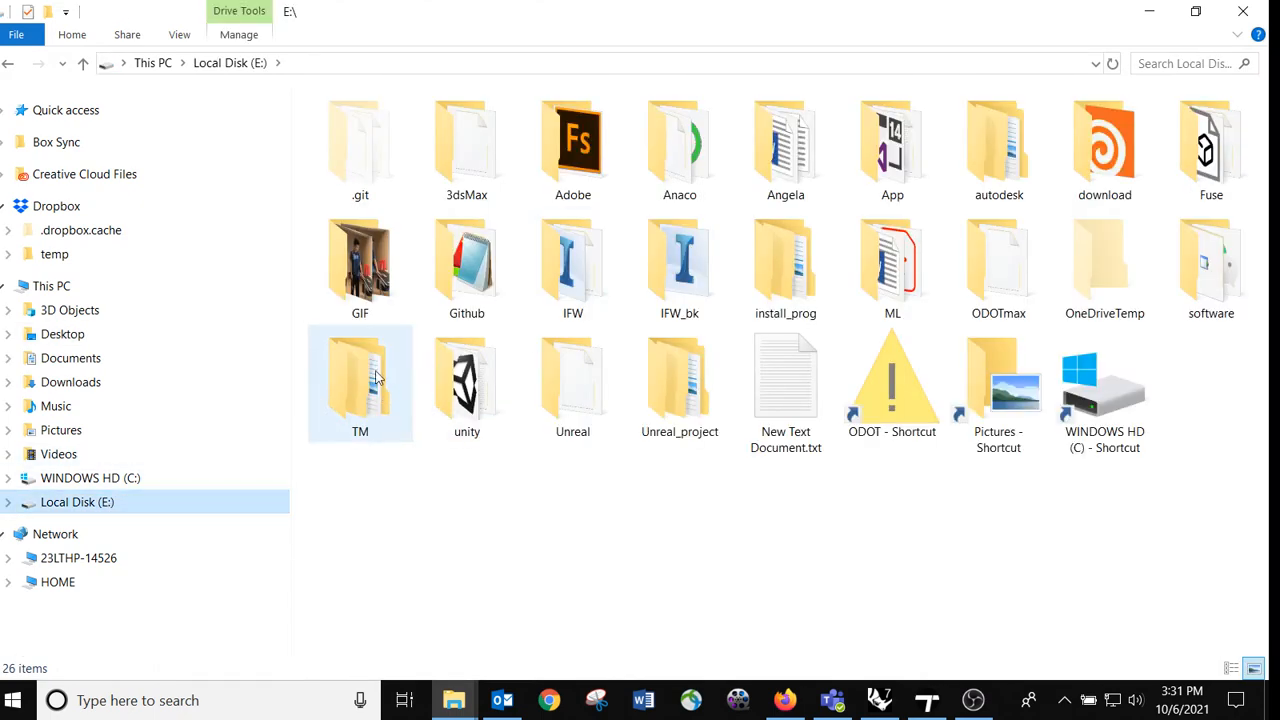
left_click(130, 332)
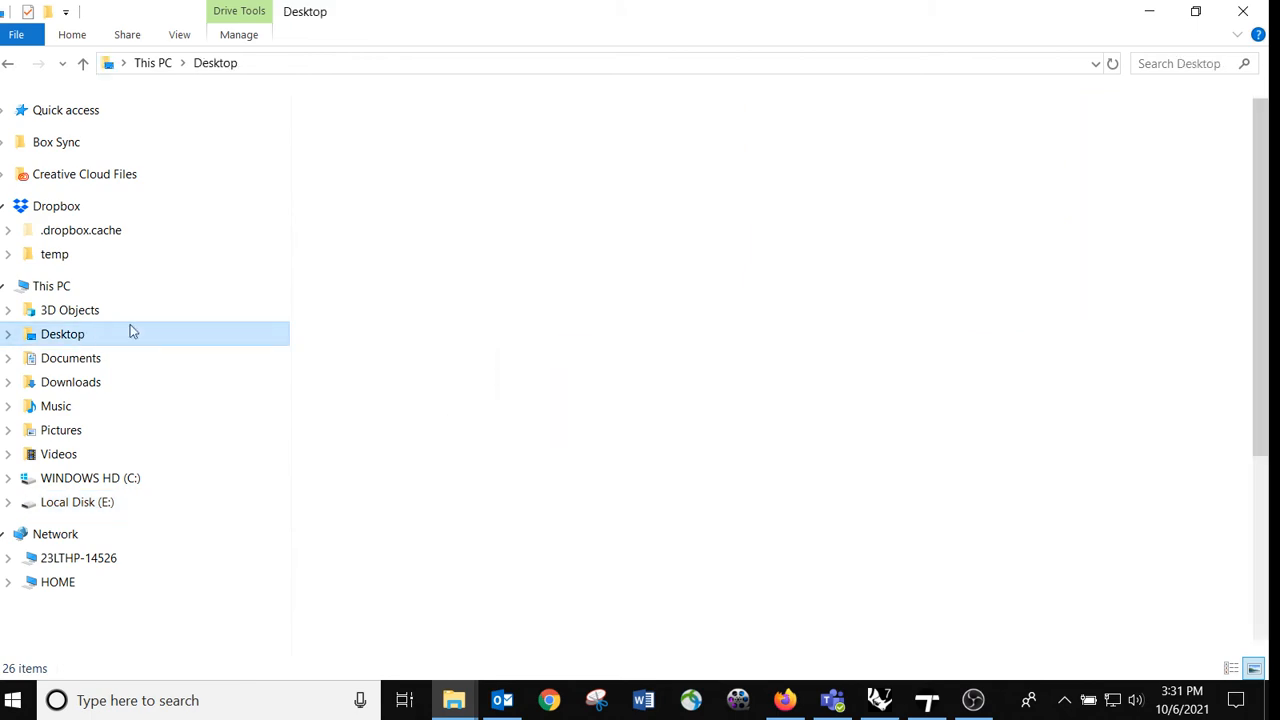
double_click(398, 125)
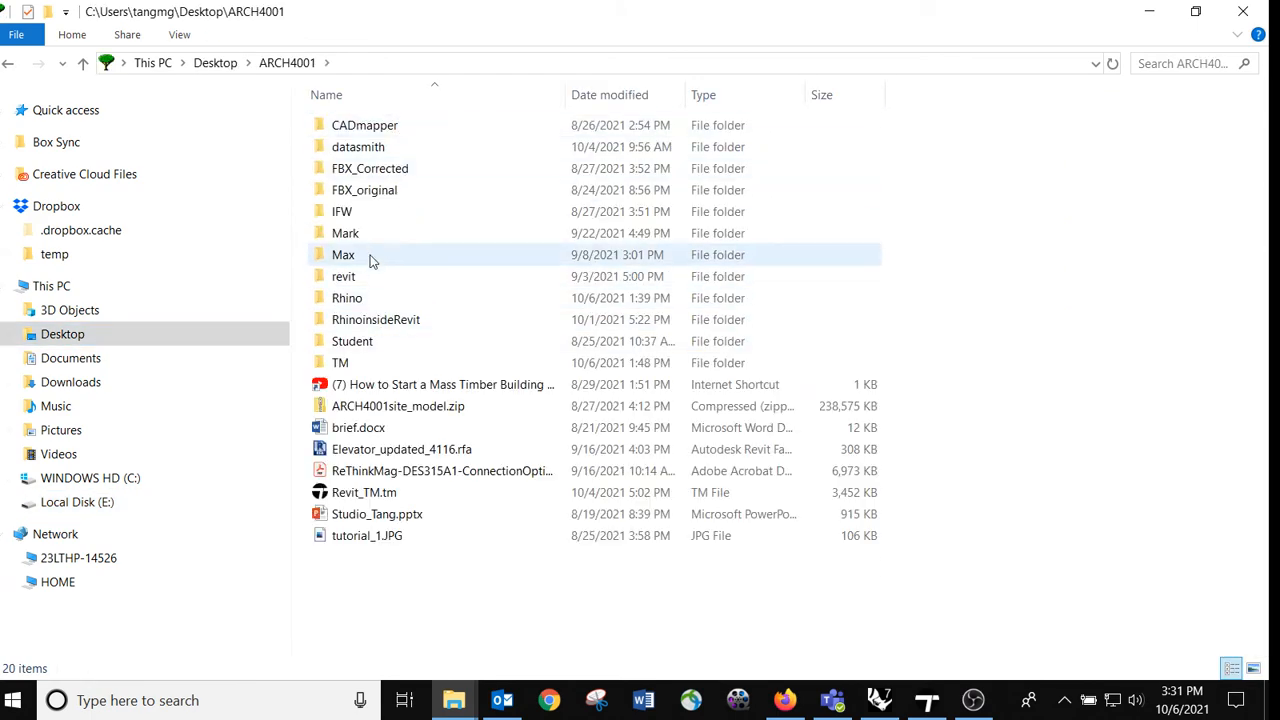
double_click(392, 147)
Step: Examine test_01.udatasmith and its companion test_01_Assets folder, widening the Name column to read the asset file names down to the end of the list
left_click_drag(434, 236, 330, 120)
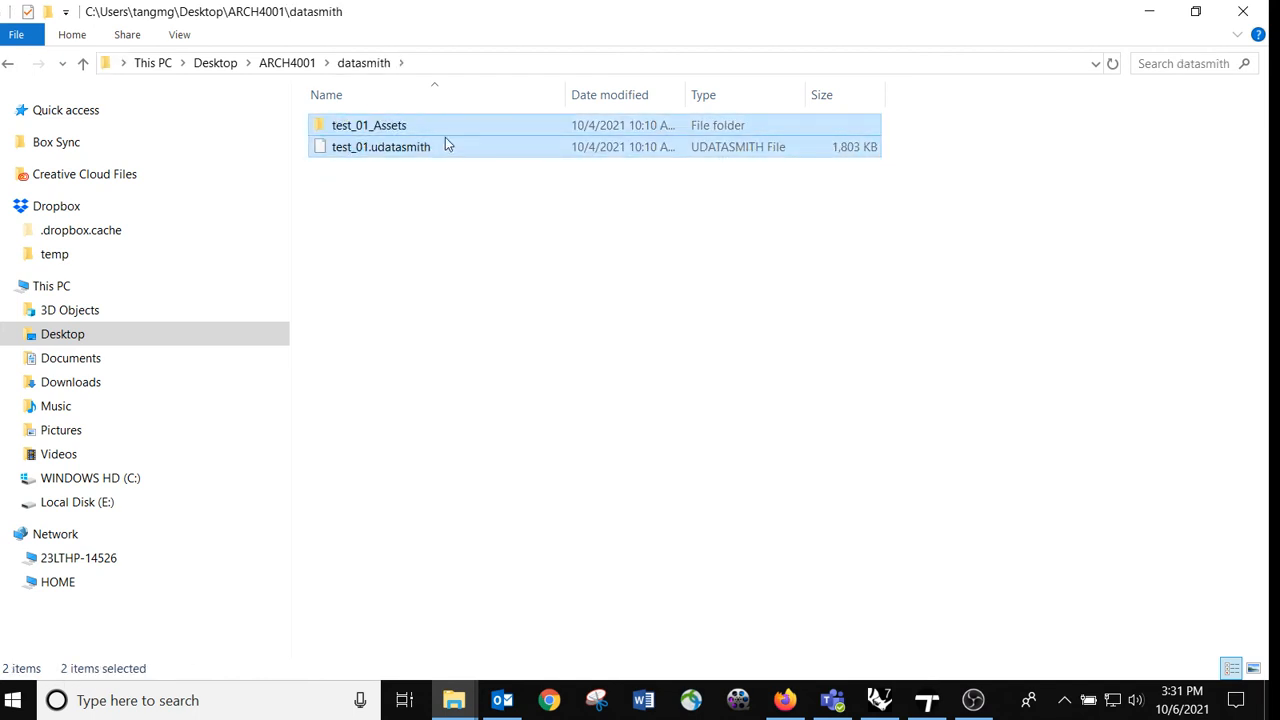
left_click(375, 147)
left_click(334, 127)
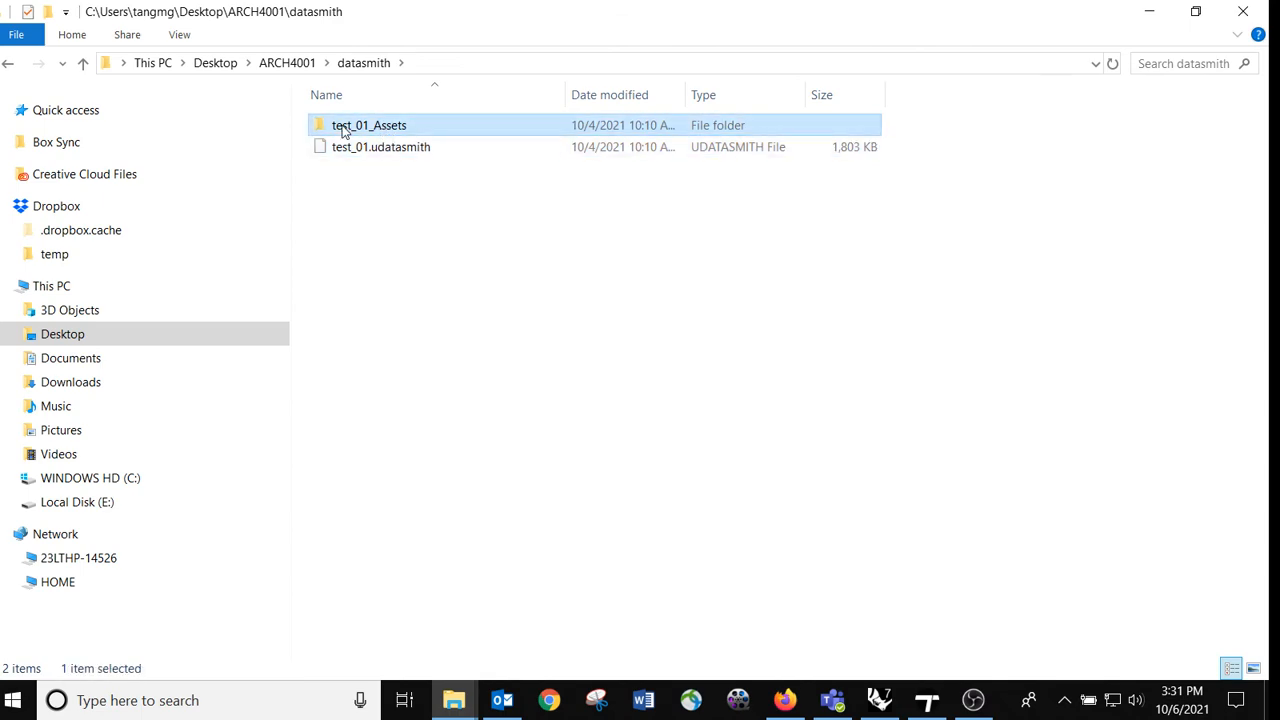
double_click(334, 127)
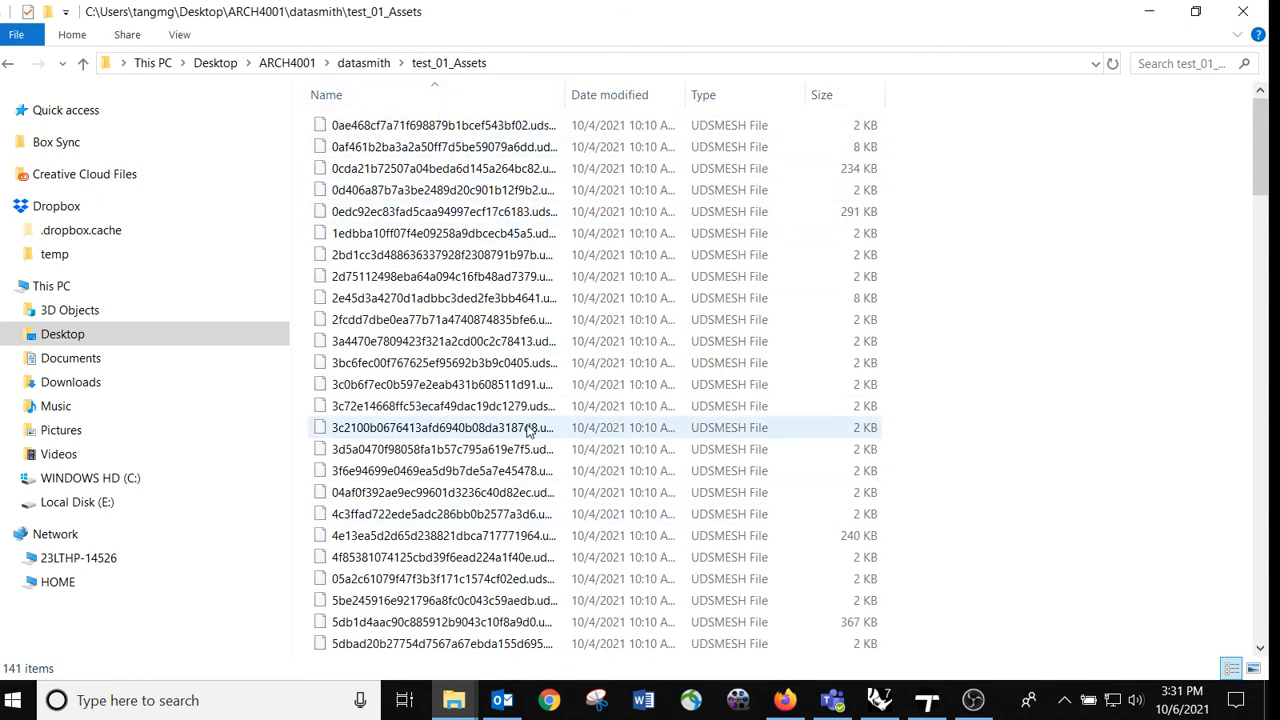
scroll(530, 430, "down", 4)
scroll(533, 451, "down", 4)
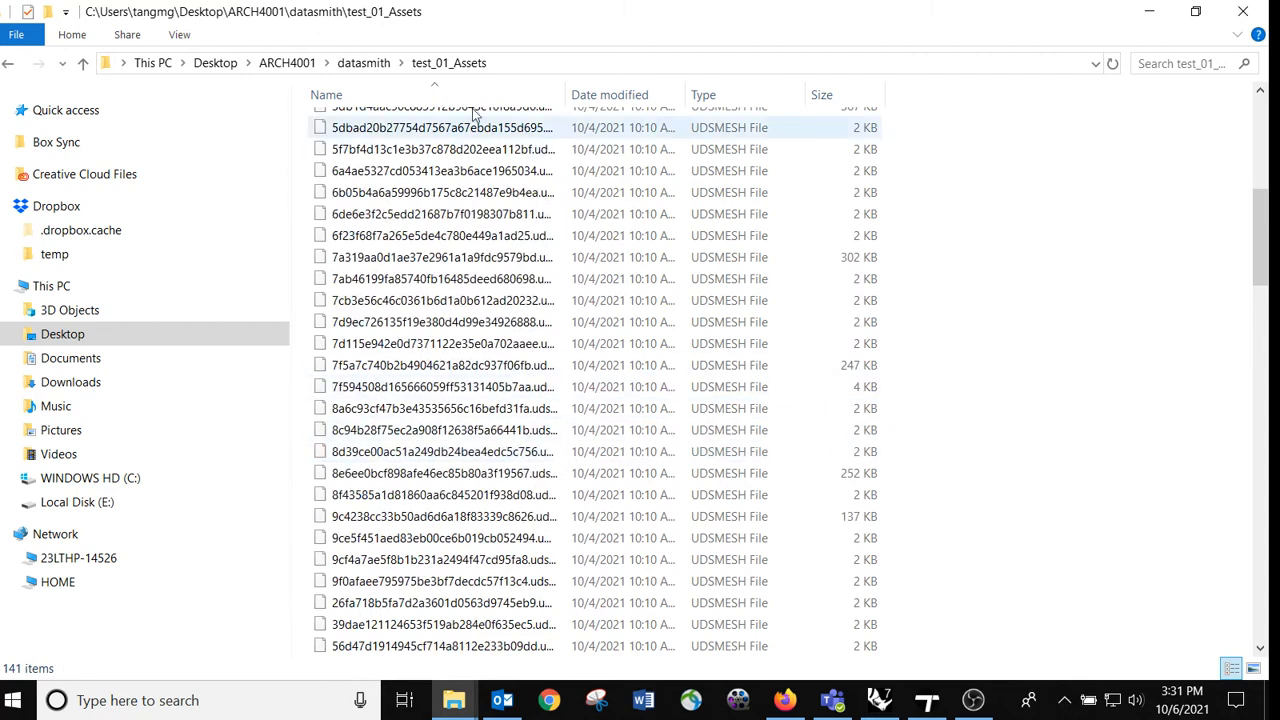
left_click(372, 63)
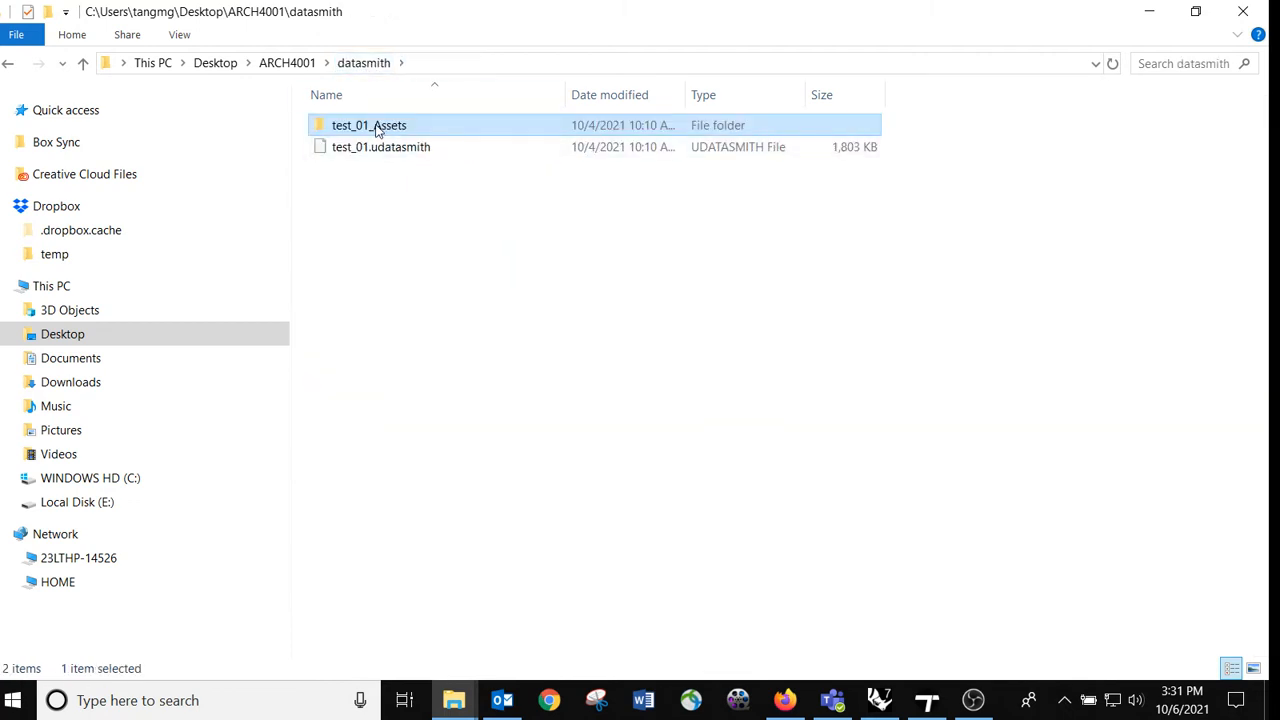
double_click(378, 130)
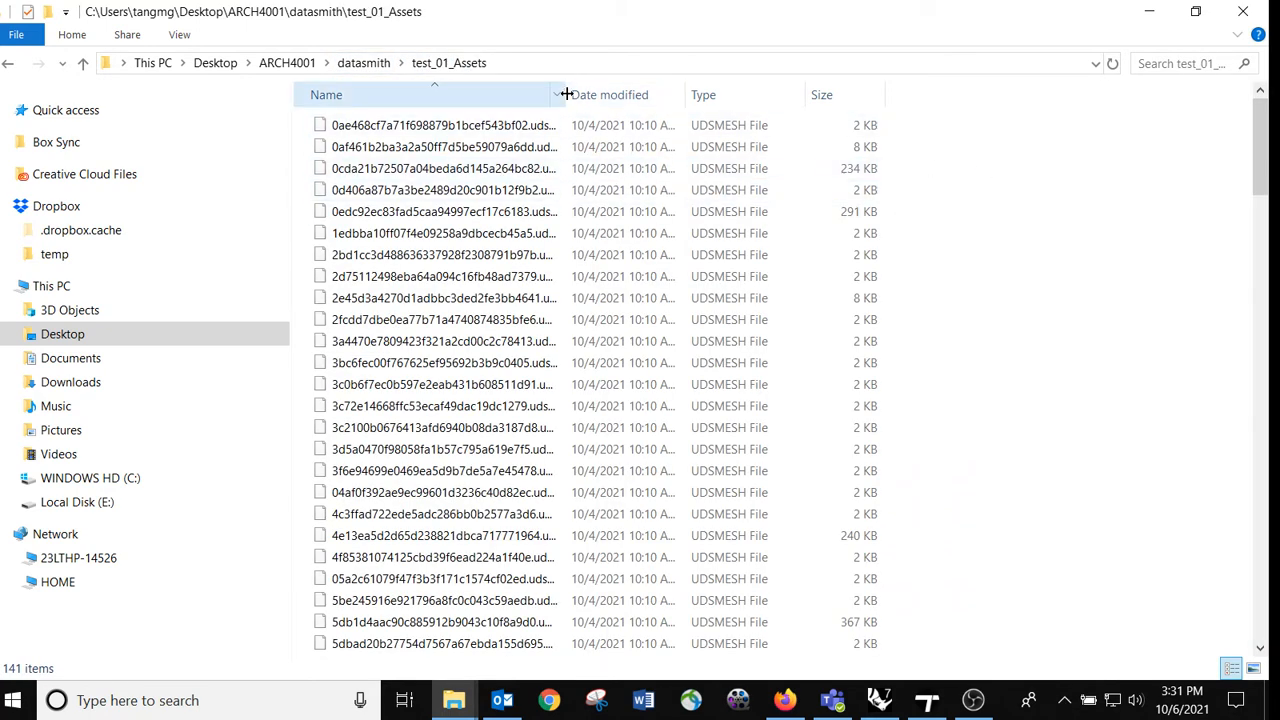
left_click_drag(565, 94, 753, 94)
left_click_drag(1268, 133, 1262, 585)
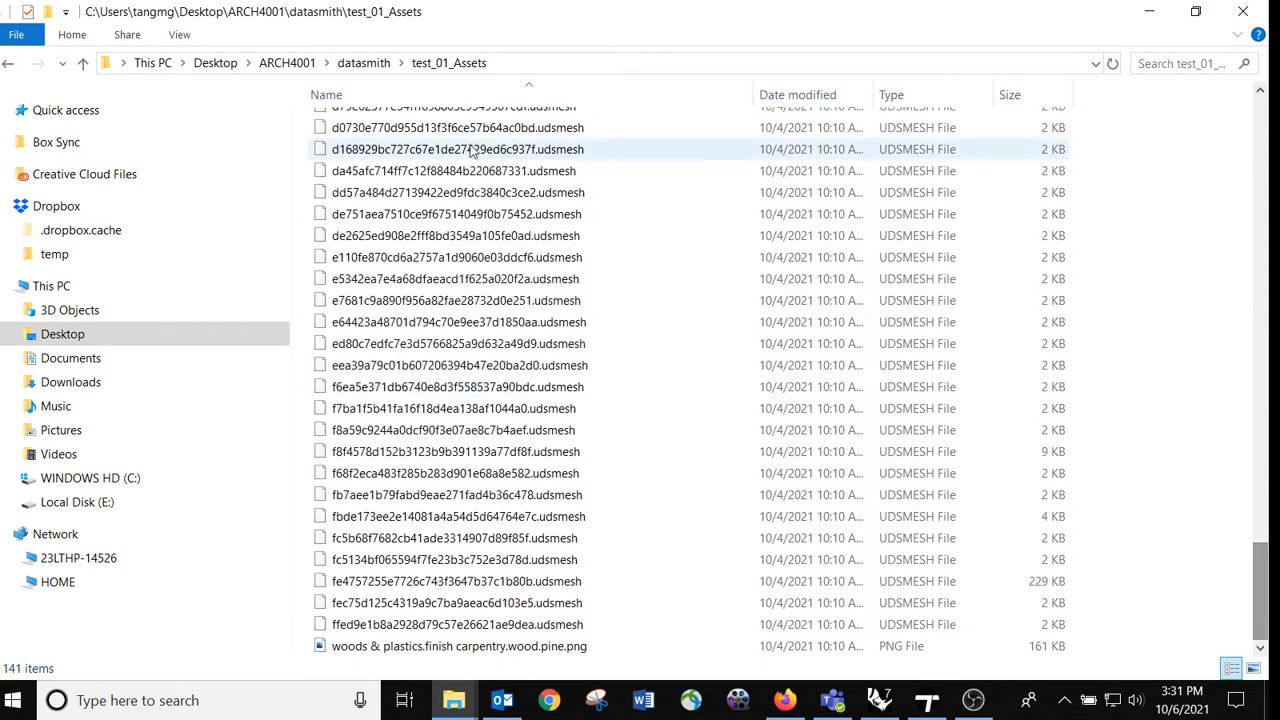
Step: Select both test_01_Assets and test_01.udatasmith in the datasmith folder, and return to Twinmotion's import dialog
left_click(362, 66)
left_click_drag(491, 254, 322, 122)
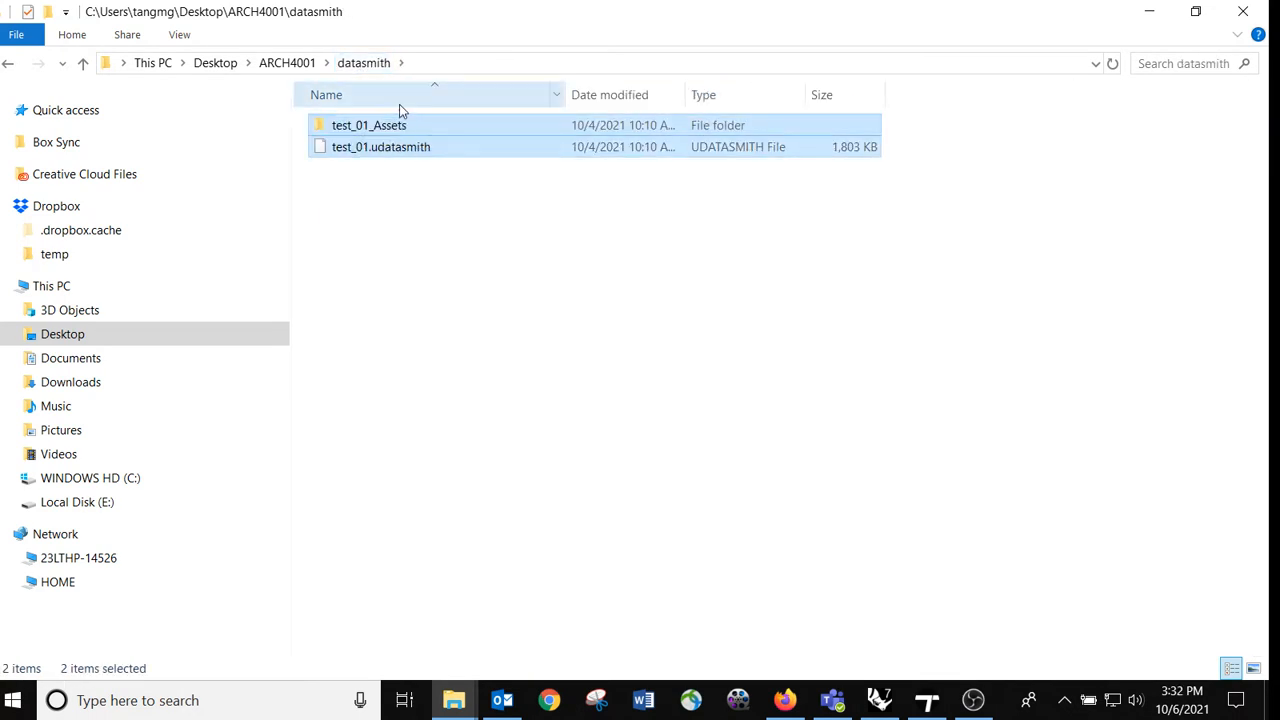
left_click(927, 700)
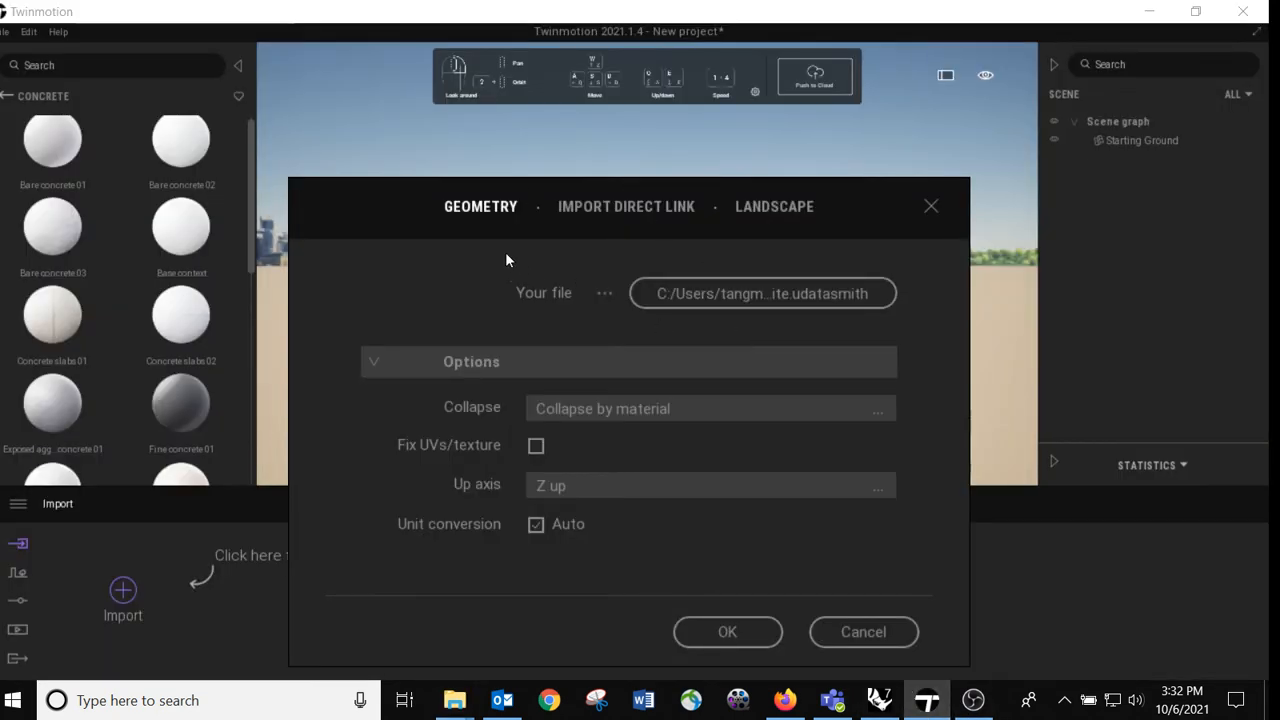
Step: Import the site .udatasmith file with the chosen options and focus the view on the imported site model
left_click(728, 630)
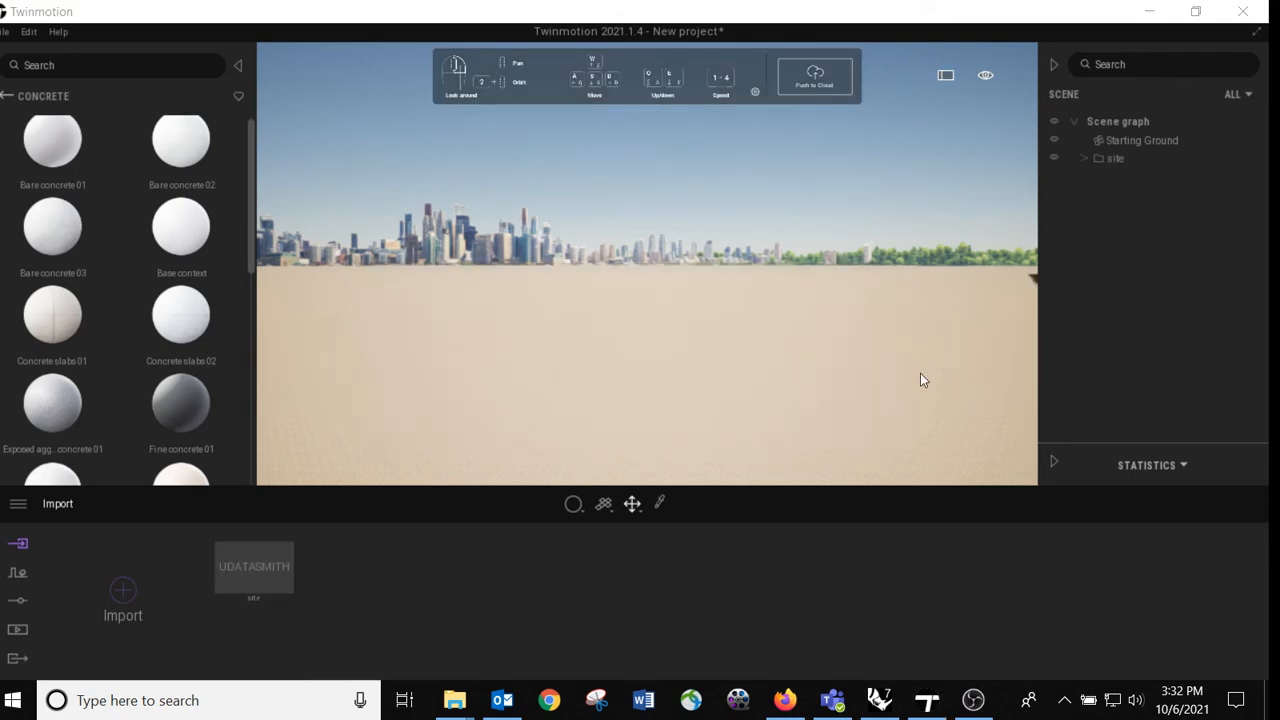
double_click(1130, 155)
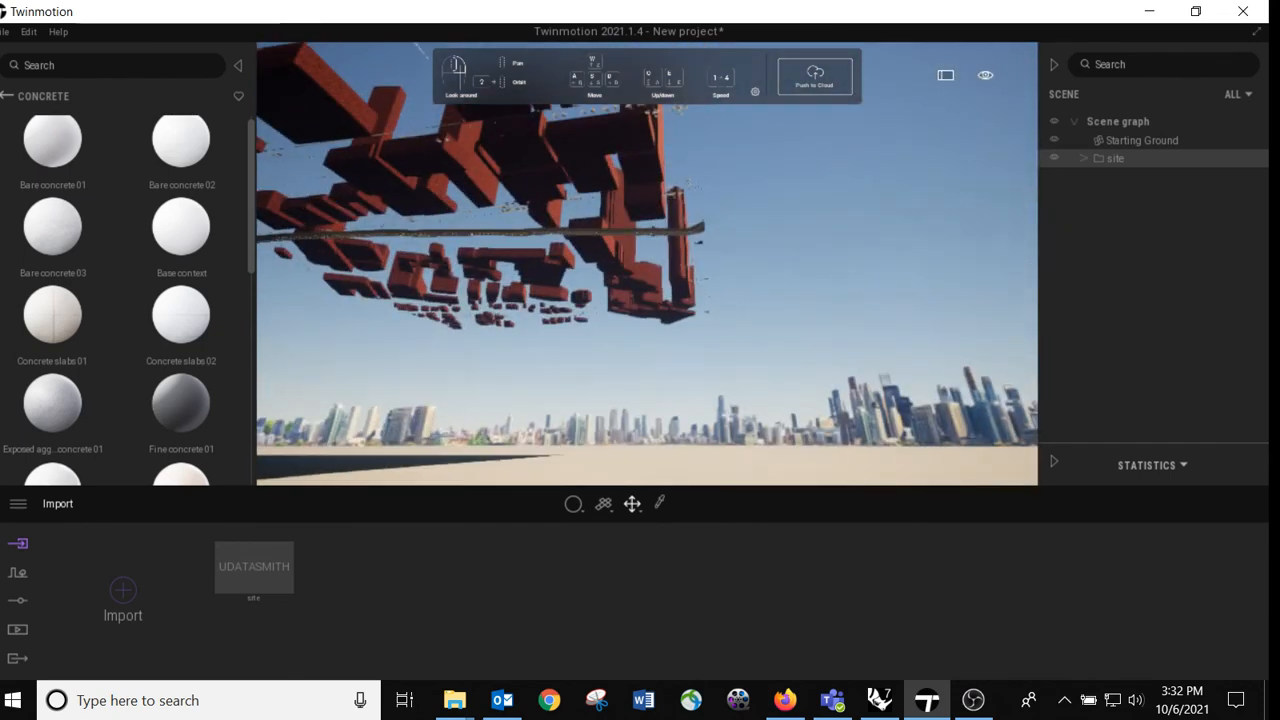
Step: Lower the imported site model along the vertical axis by about 273.7
right_click_drag(745, 288, 520, 255)
key("w")
key("s")
key("d")
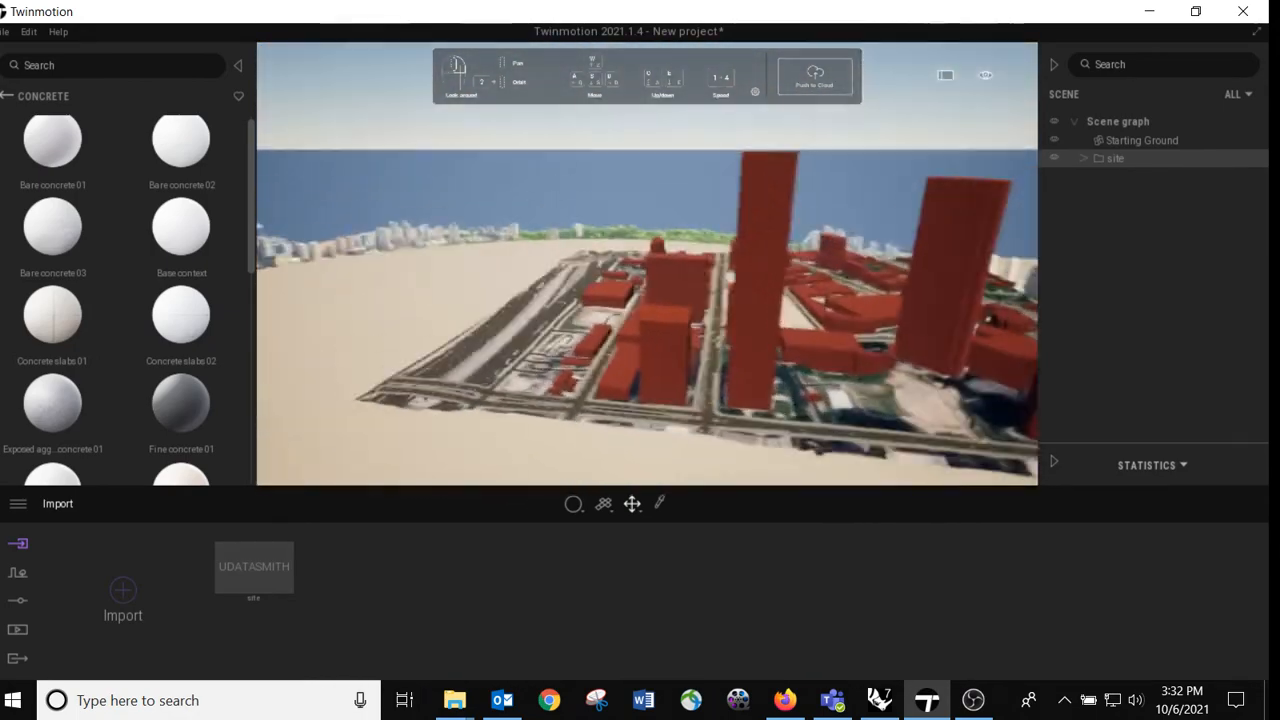
key("d")
right_click_drag(850, 205, 780, 237)
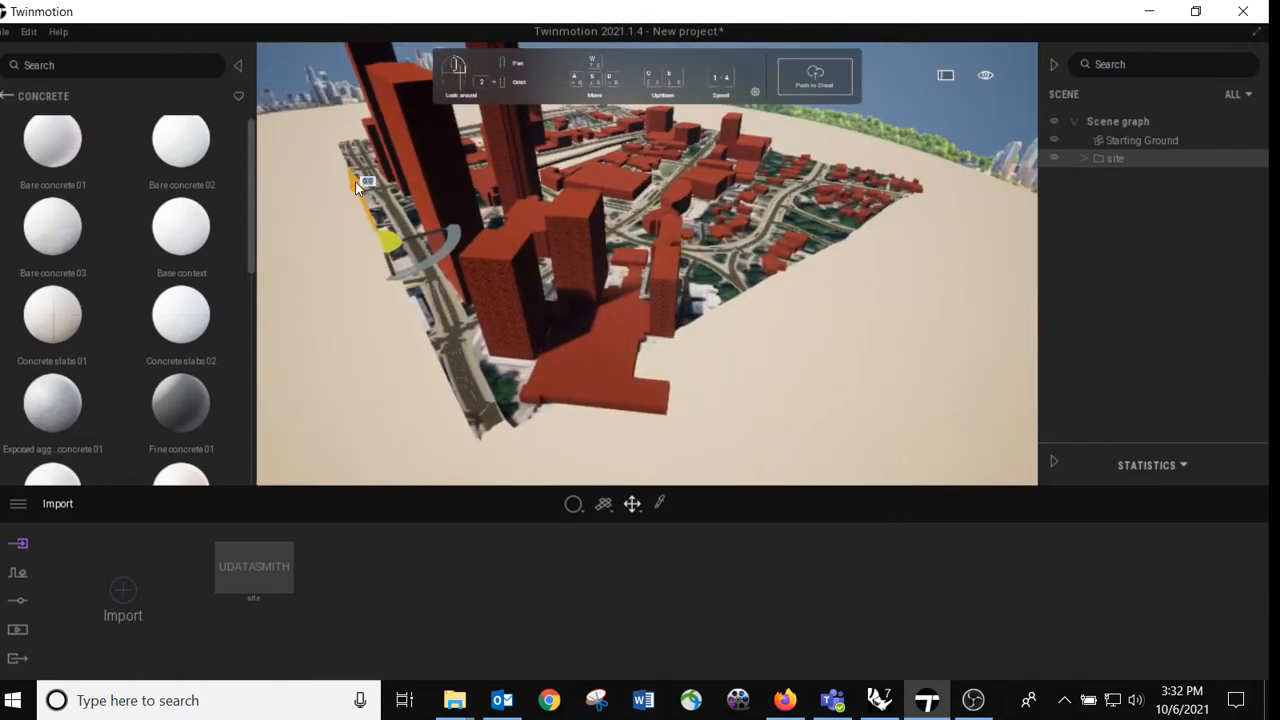
left_click_drag(355, 181, 382, 303)
left_click_drag(367, 287, 367, 286)
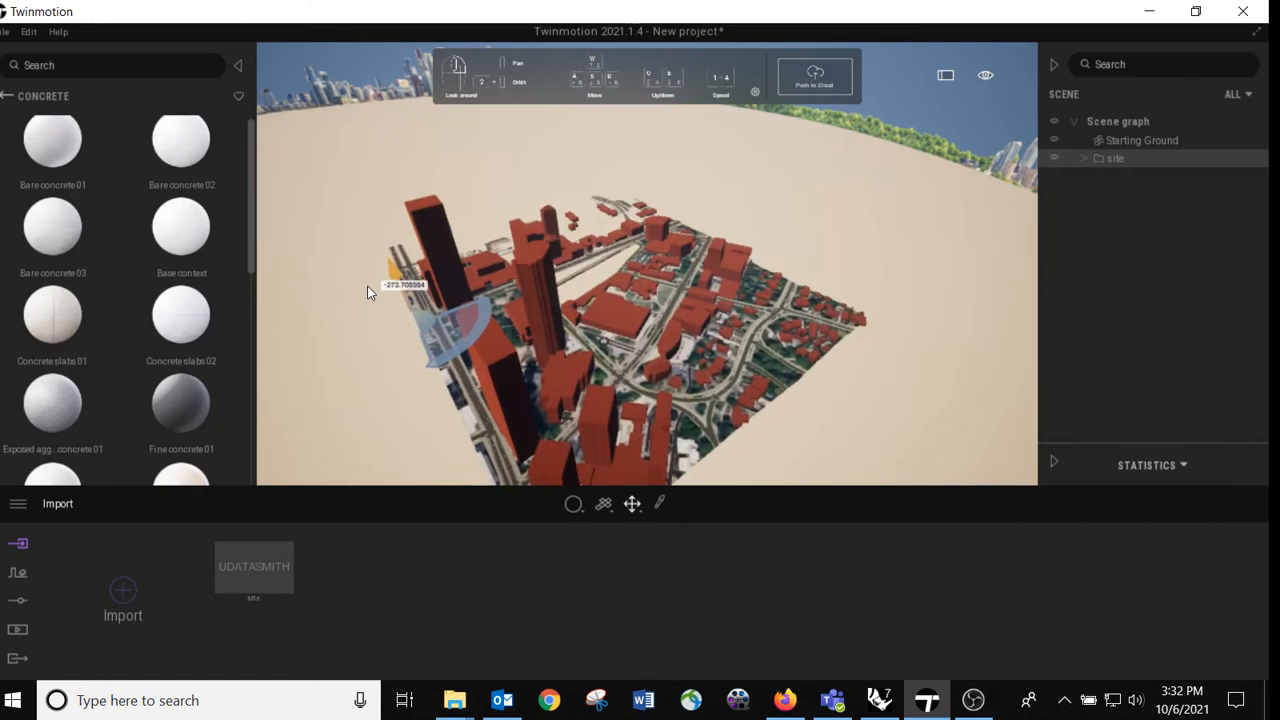
Step: Apply the Concrete slabs 01 material to the red buildings and check its texture up close
key("w")
right_click_drag(367, 286, 450, 300)
key("s")
mouse_move(50, 227)
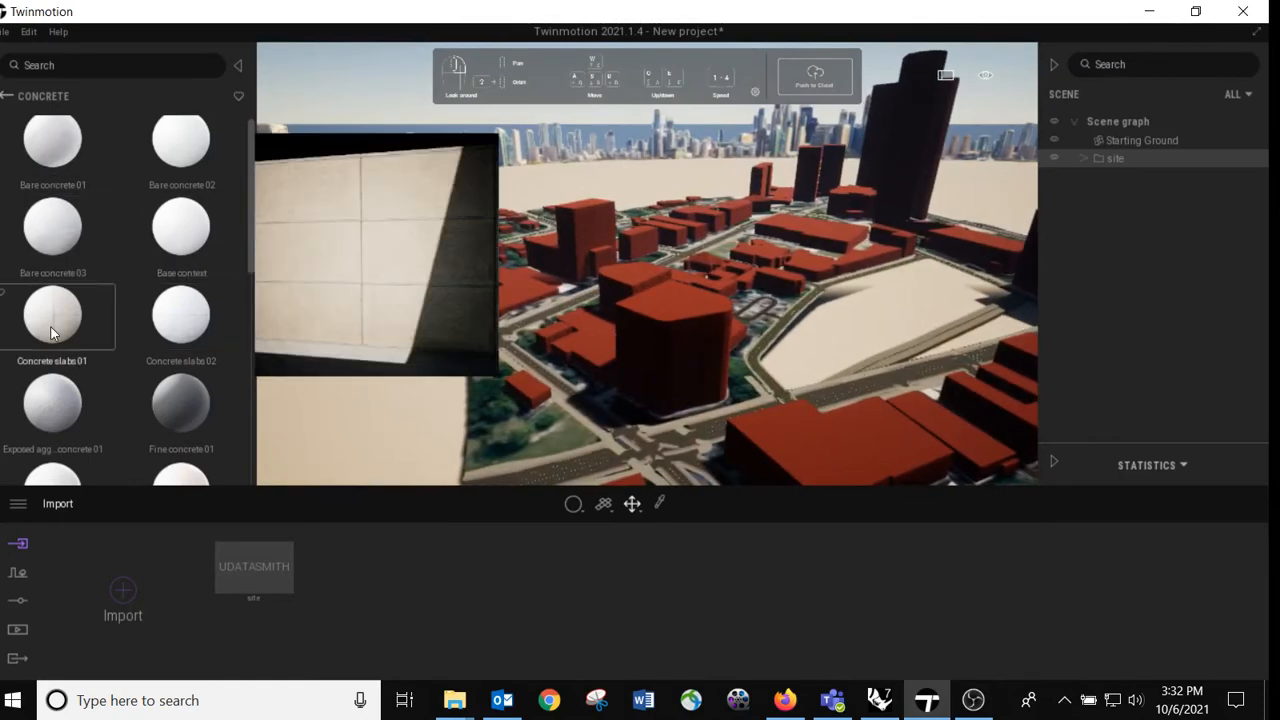
left_click_drag(52, 320, 670, 333)
key("w")
right_click_drag(745, 381, 318, 320)
key("s")
key("w")
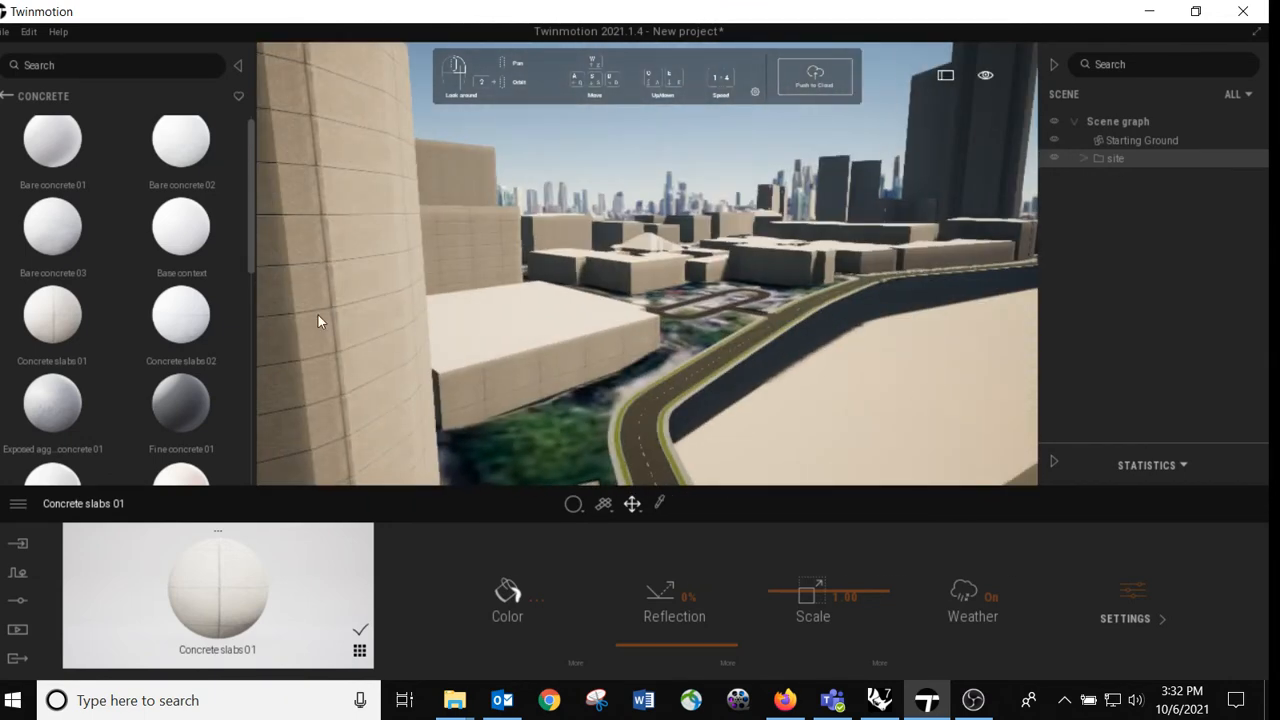
right_click_drag(813, 407, 1010, 425)
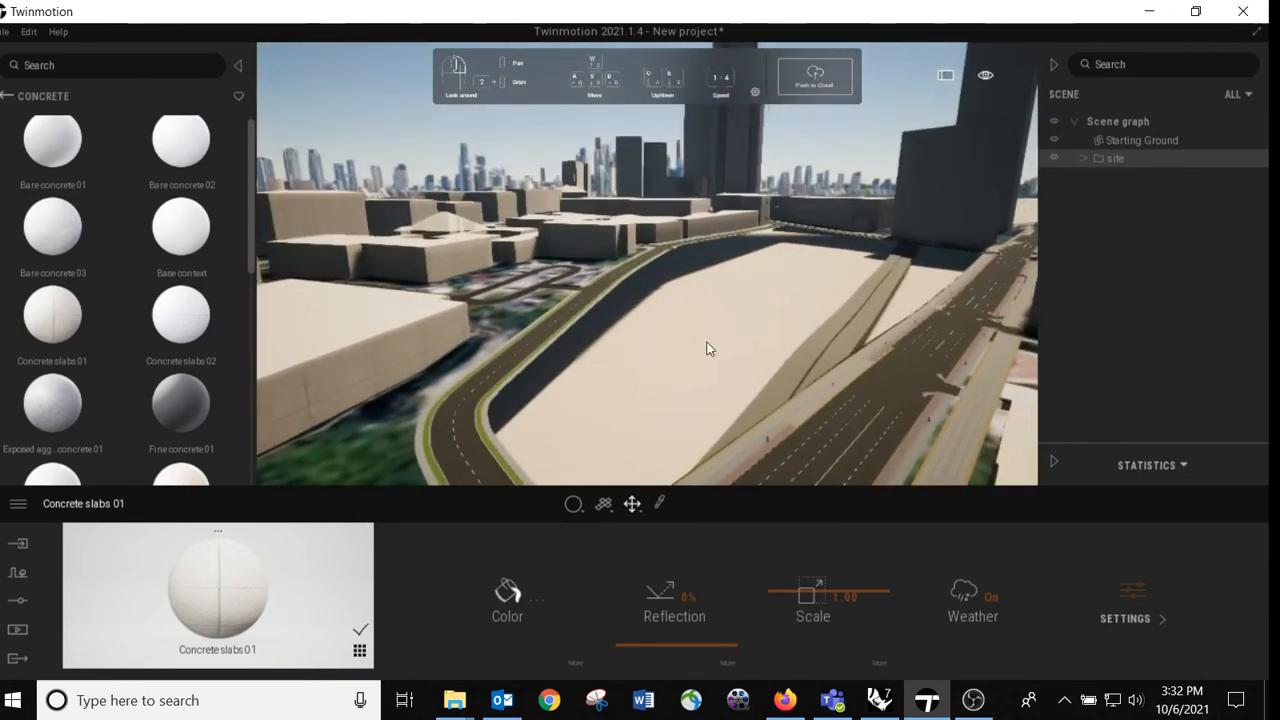
Step: Find Katsura tree among the library's trees and place three of them beside the curved road near the low building
left_click(6, 98)
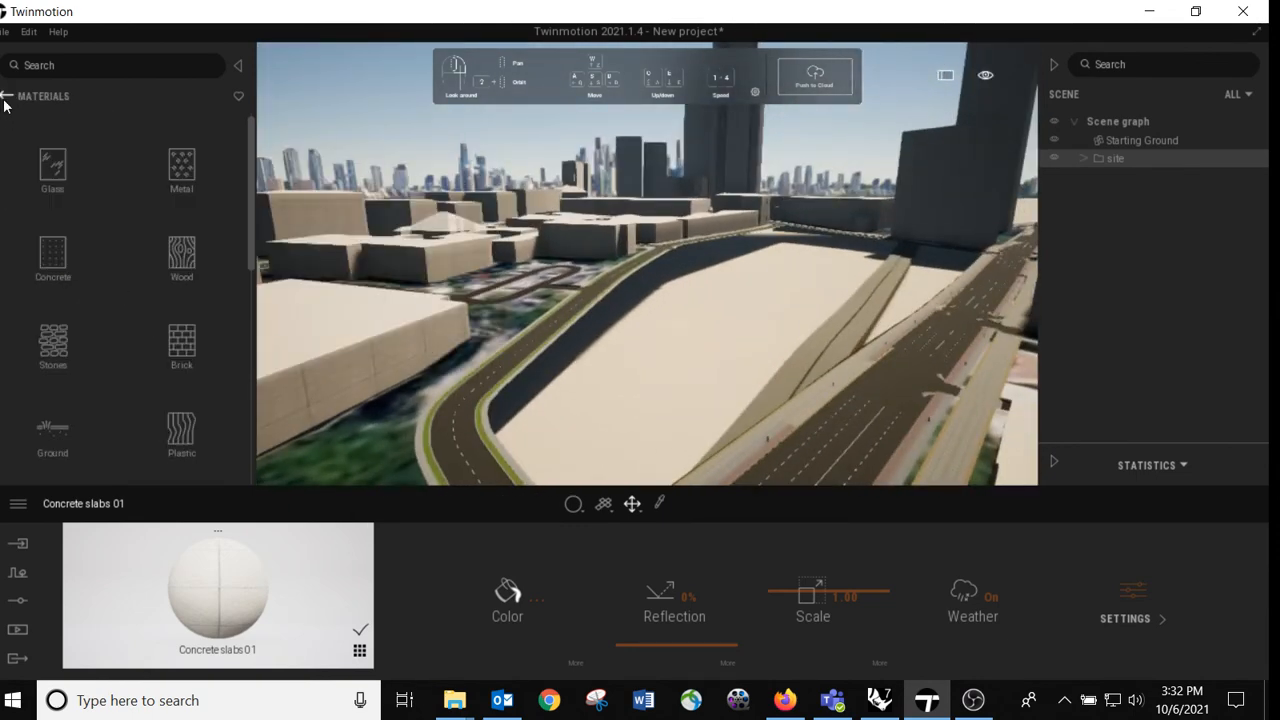
left_click(6, 97)
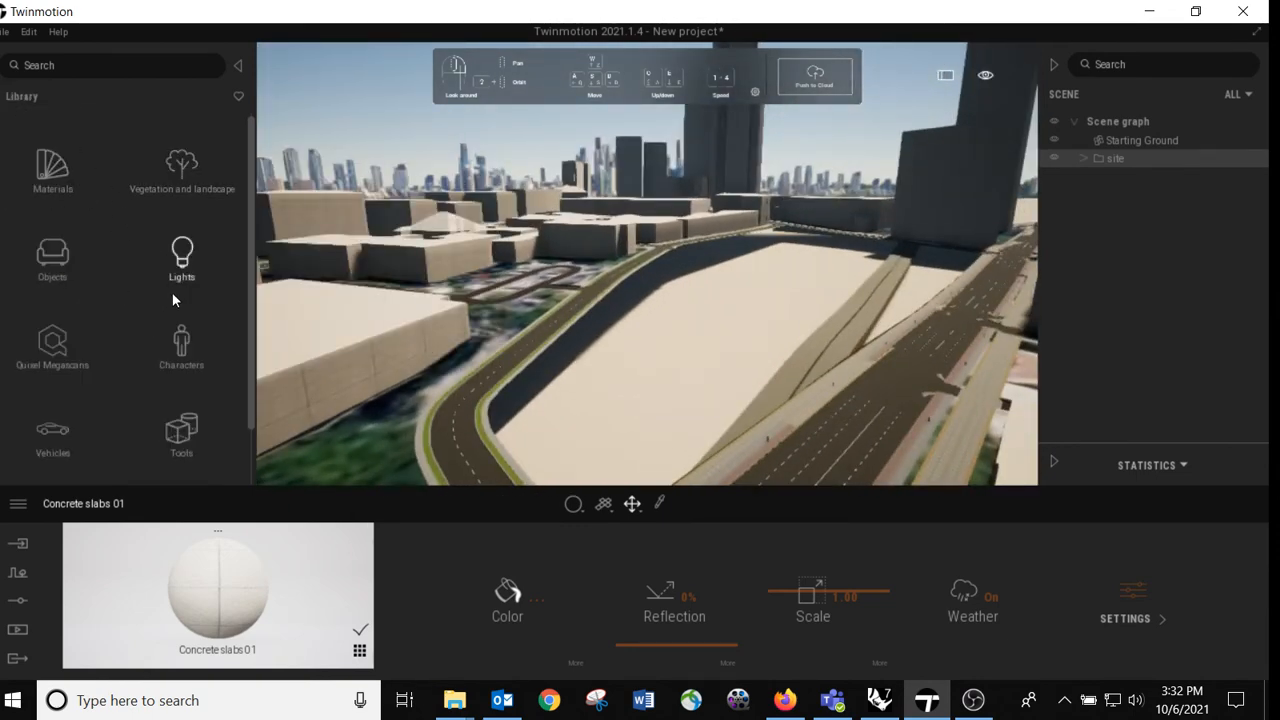
left_click(190, 180)
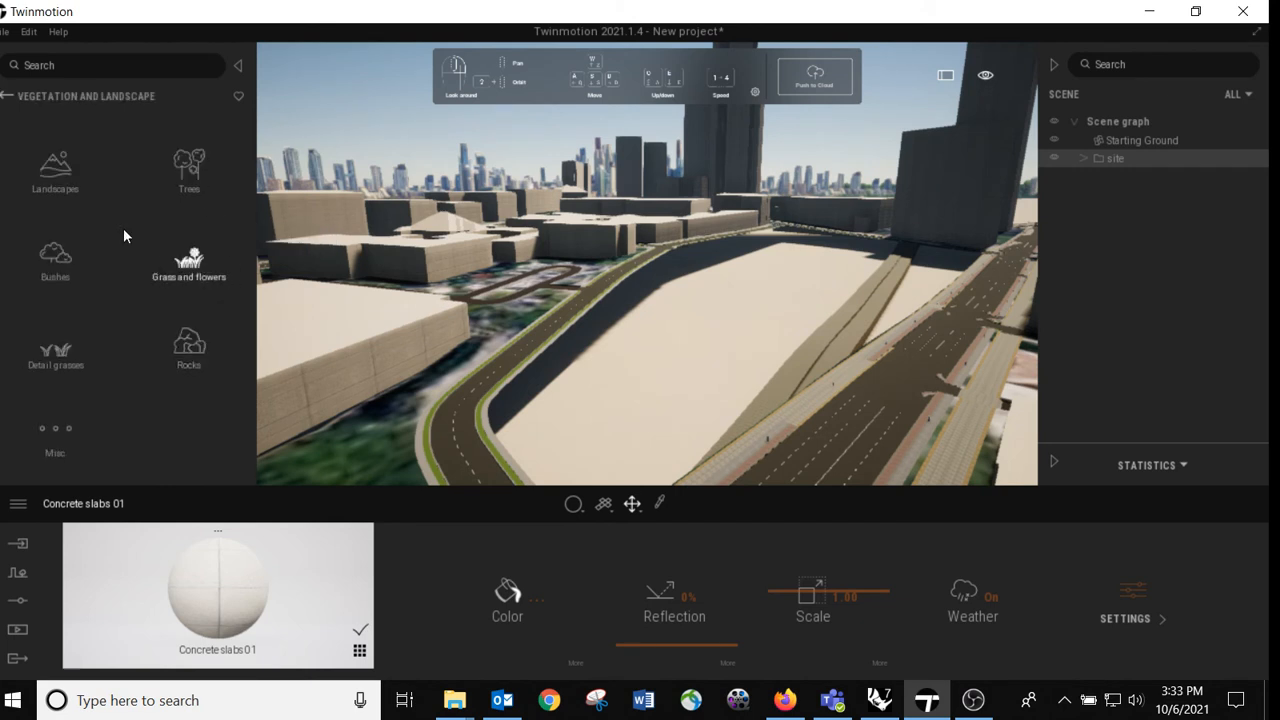
left_click(190, 165)
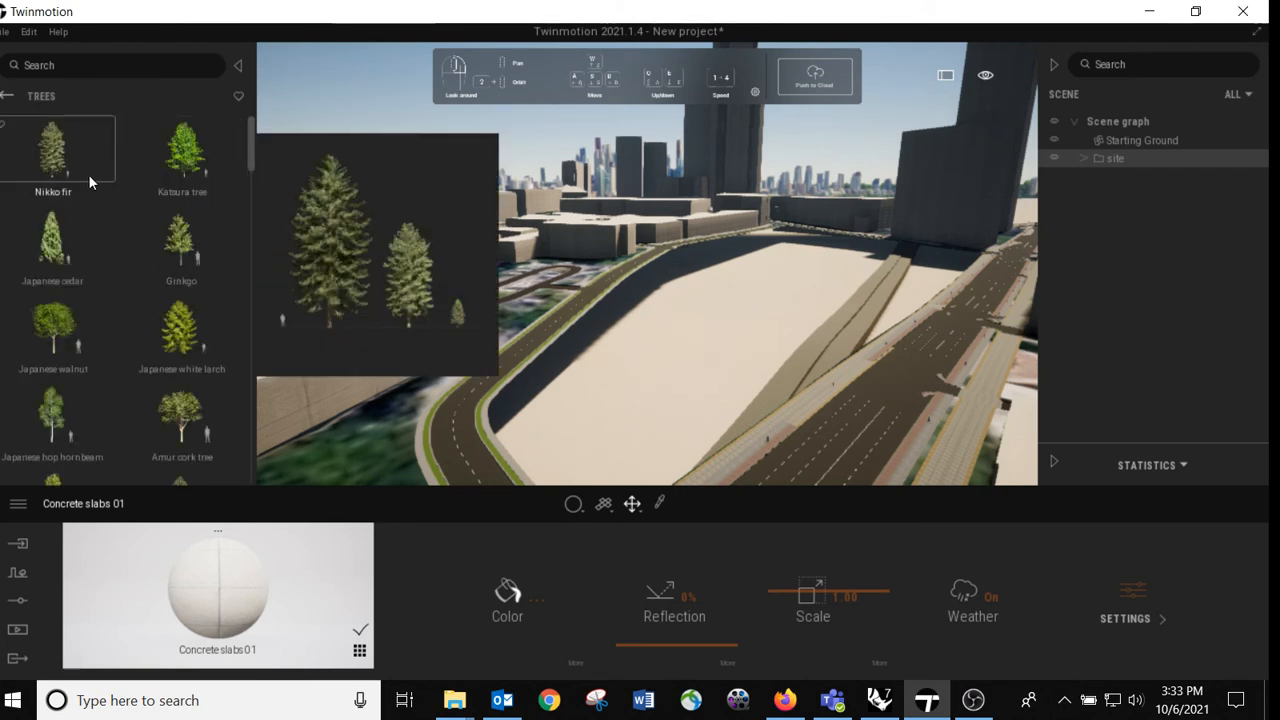
left_click_drag(473, 300, 508, 293)
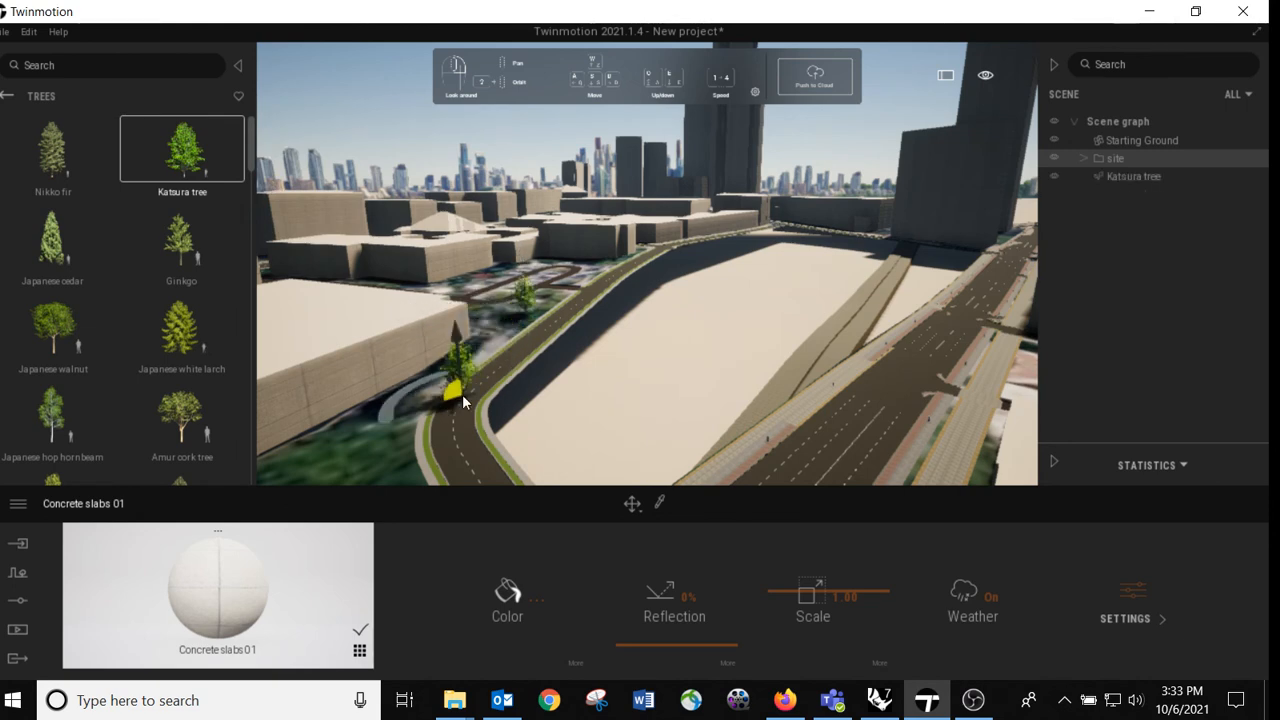
left_click(463, 402)
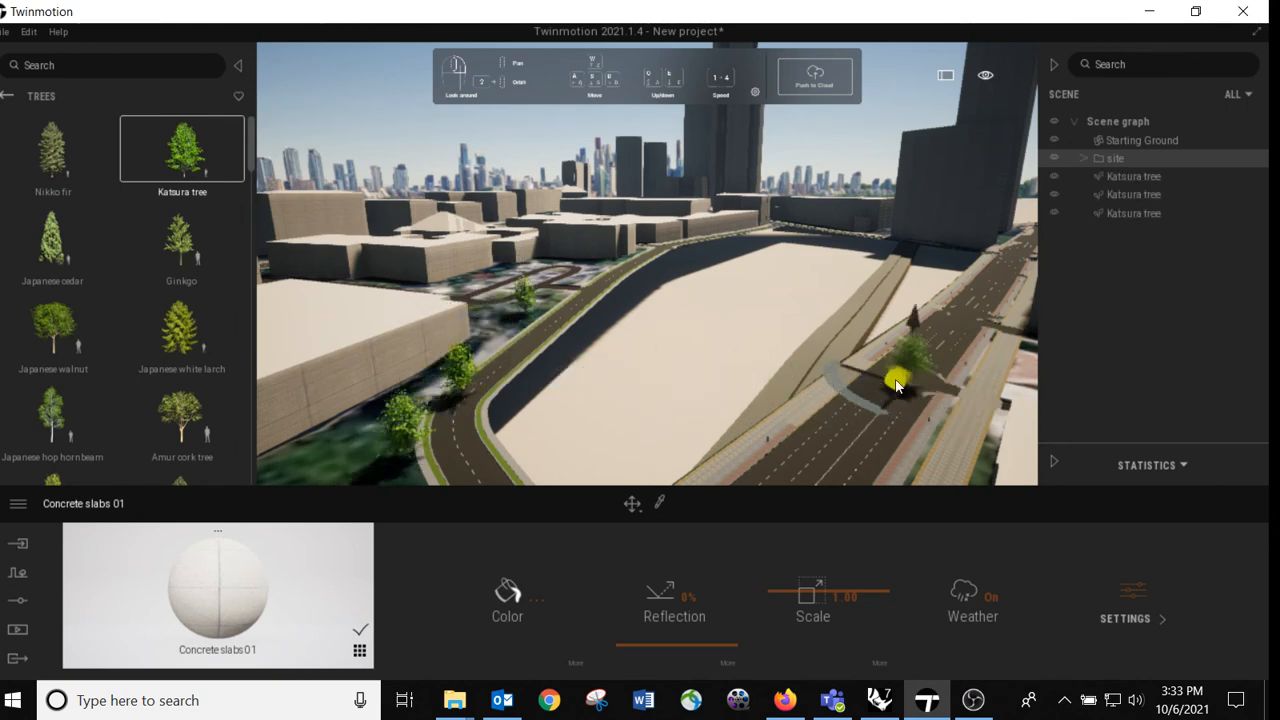
Step: Place five more Katsura trees on the green area around the looping brown path
right_click_drag(676, 323, 676, 323)
left_click(651, 299)
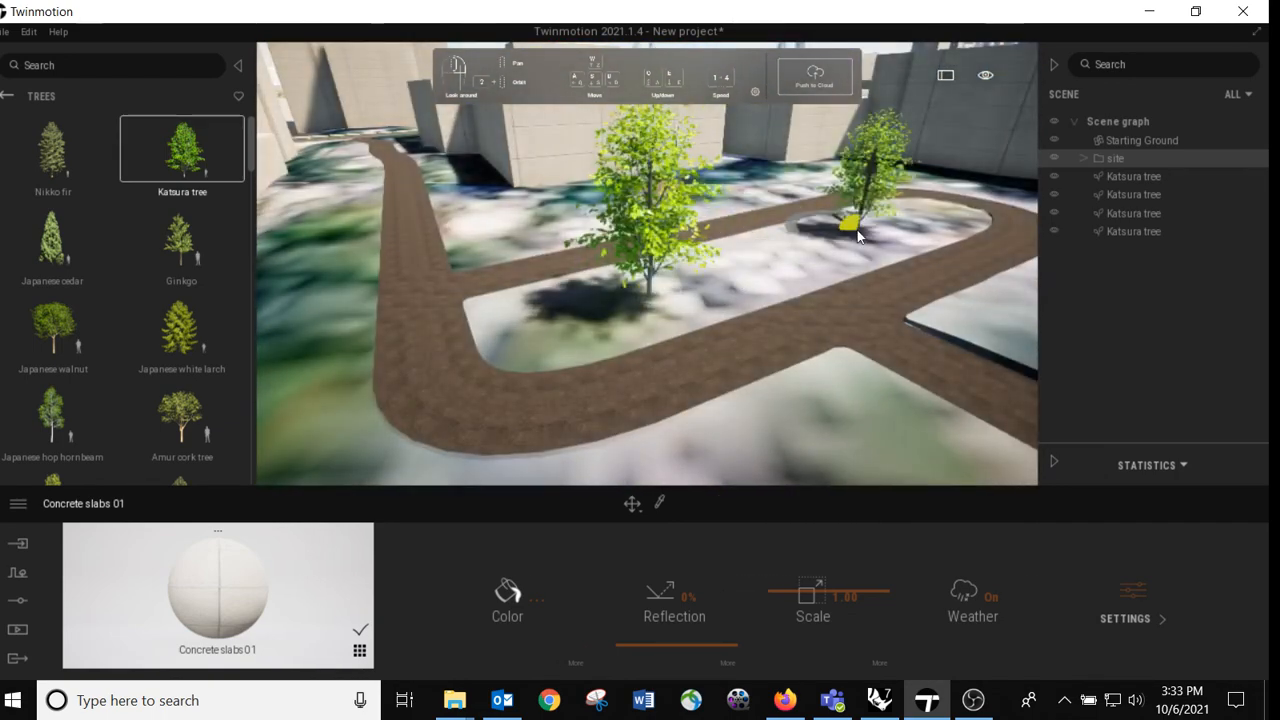
left_click(802, 314)
right_click_drag(522, 287, 519, 285)
left_click(489, 318)
left_click(372, 432)
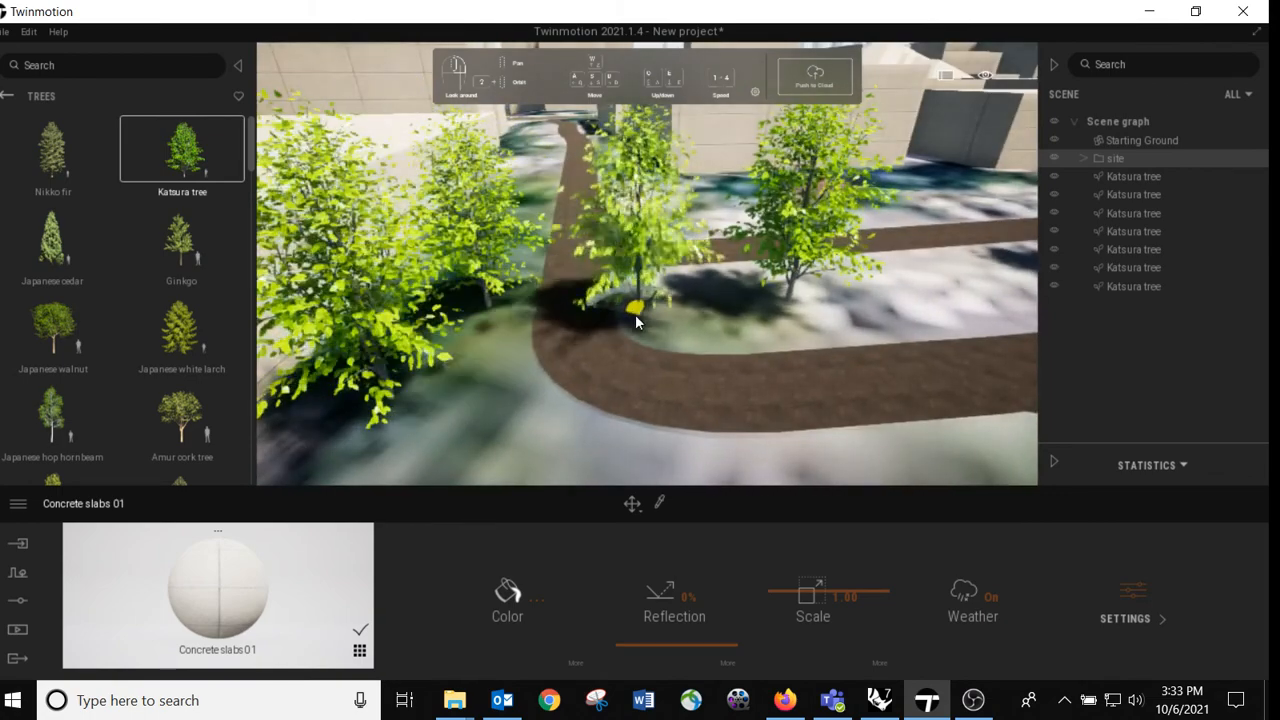
left_click(637, 318)
right_click_drag(637, 318, 642, 318)
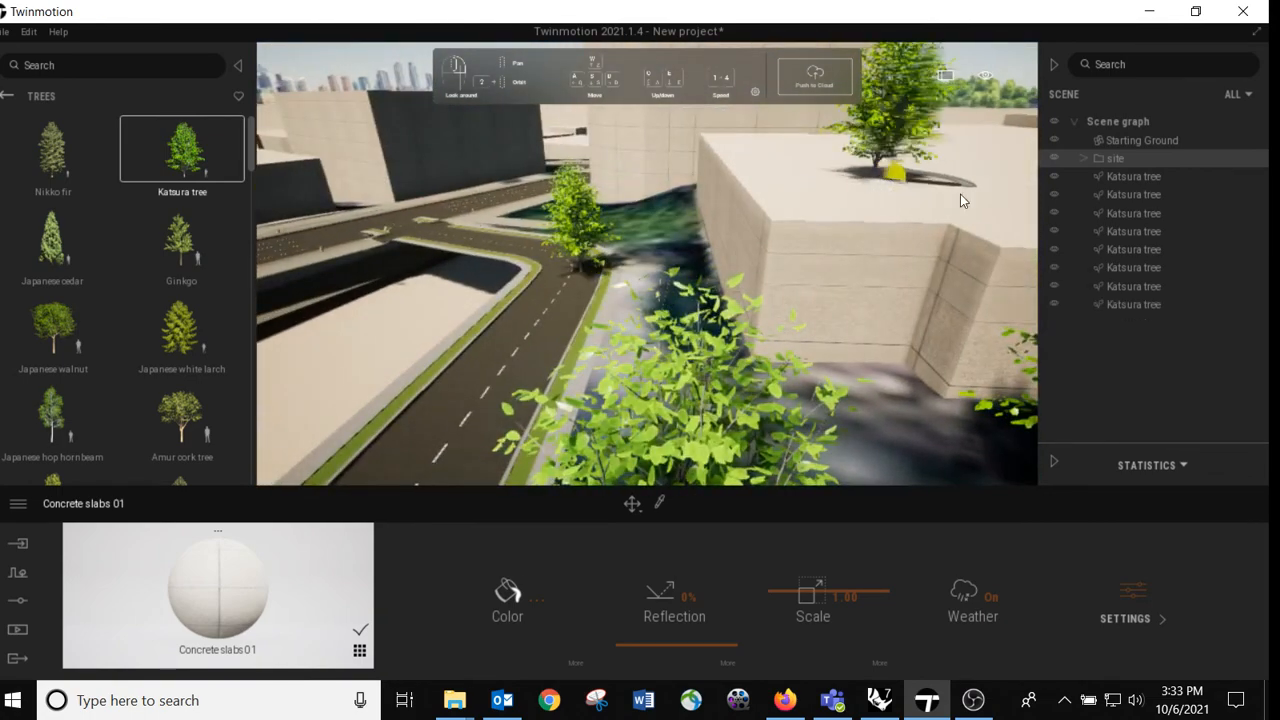
Step: Place six additional Katsura trees among the buildings and beside the road, and look over the planted site
right_click_drag(873, 251, 873, 251)
left_click(873, 251)
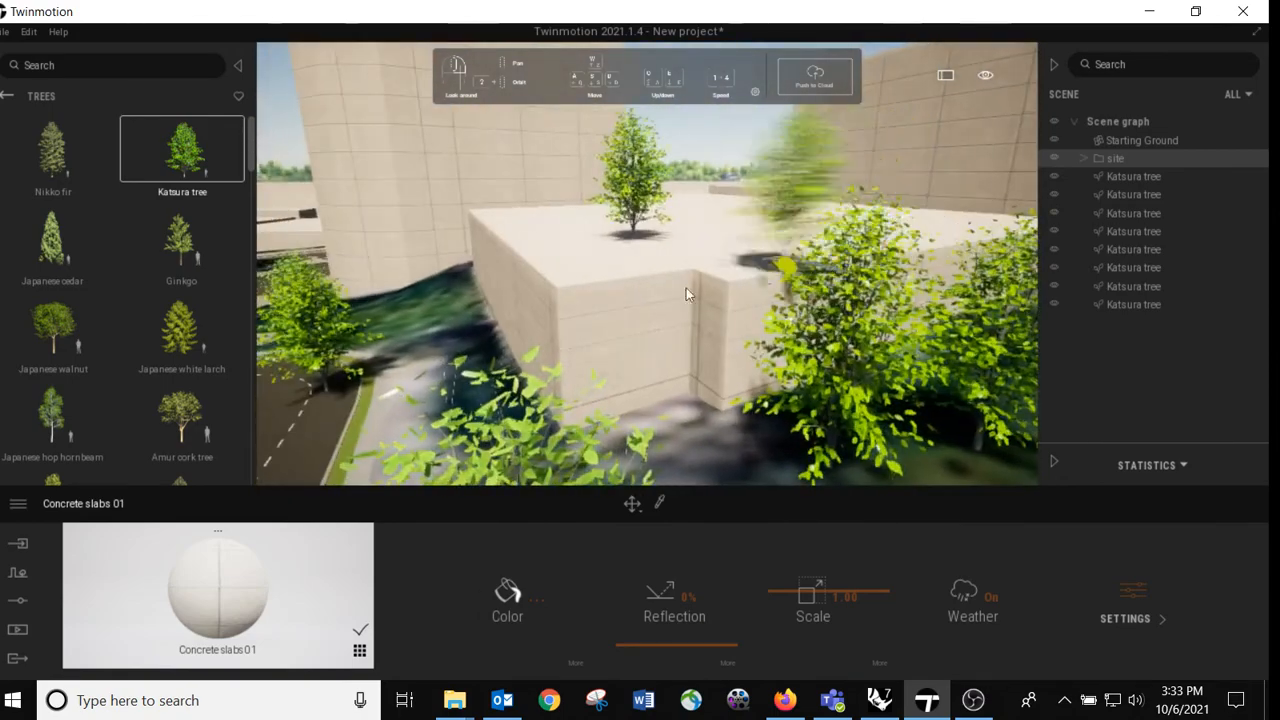
right_click_drag(599, 305, 528, 328)
left_click(629, 396)
left_click(496, 326)
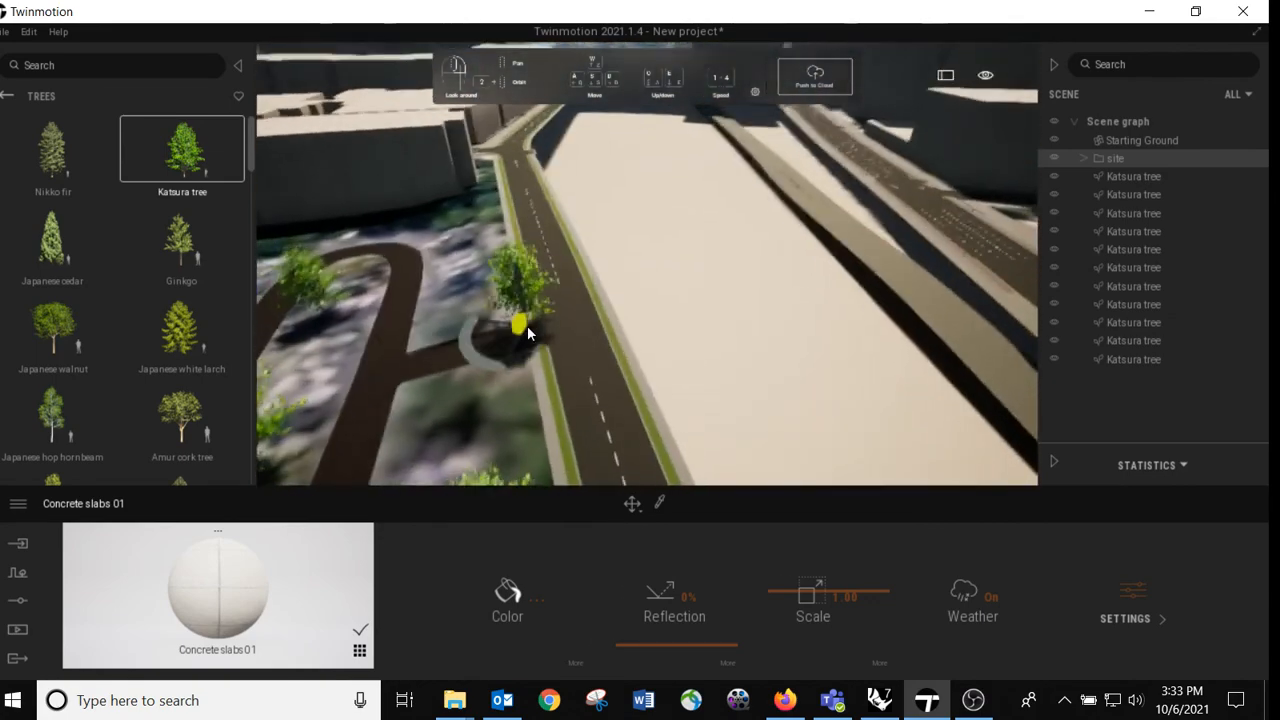
left_click(489, 262)
left_click(486, 214)
left_click(443, 313)
right_click_drag(574, 209, 623, 290)
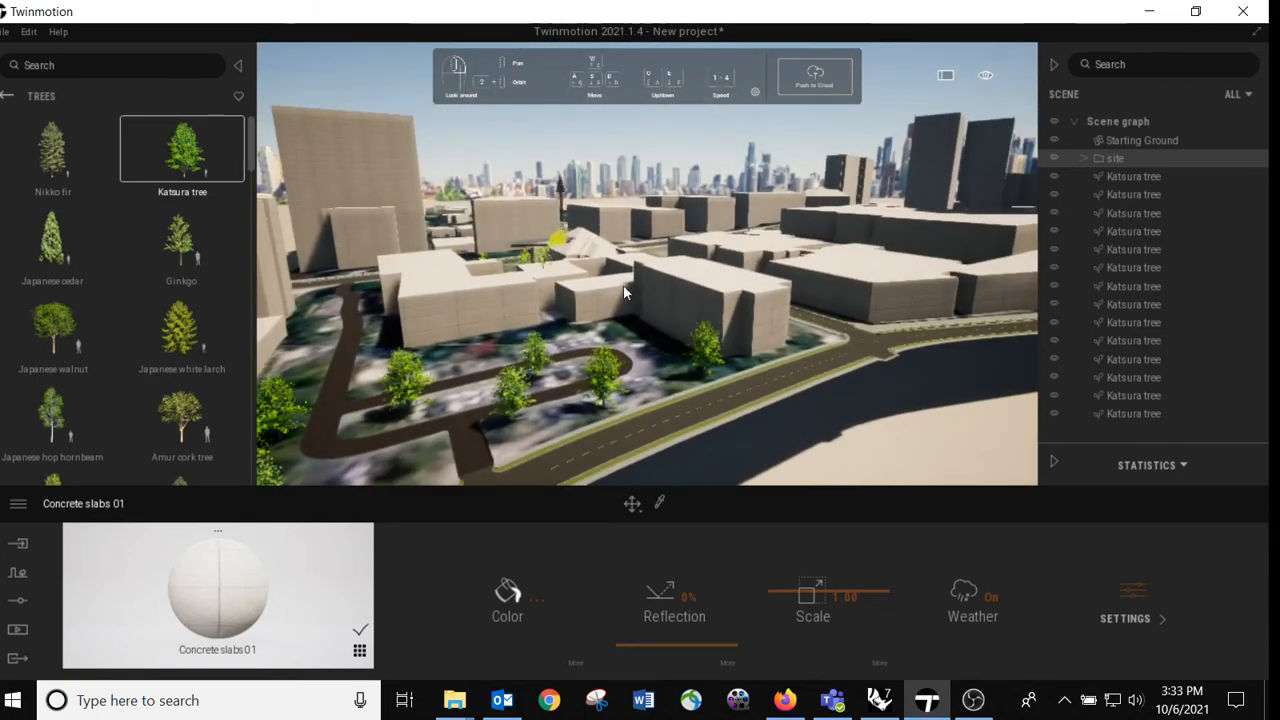
right_click_drag(563, 415, 563, 430)
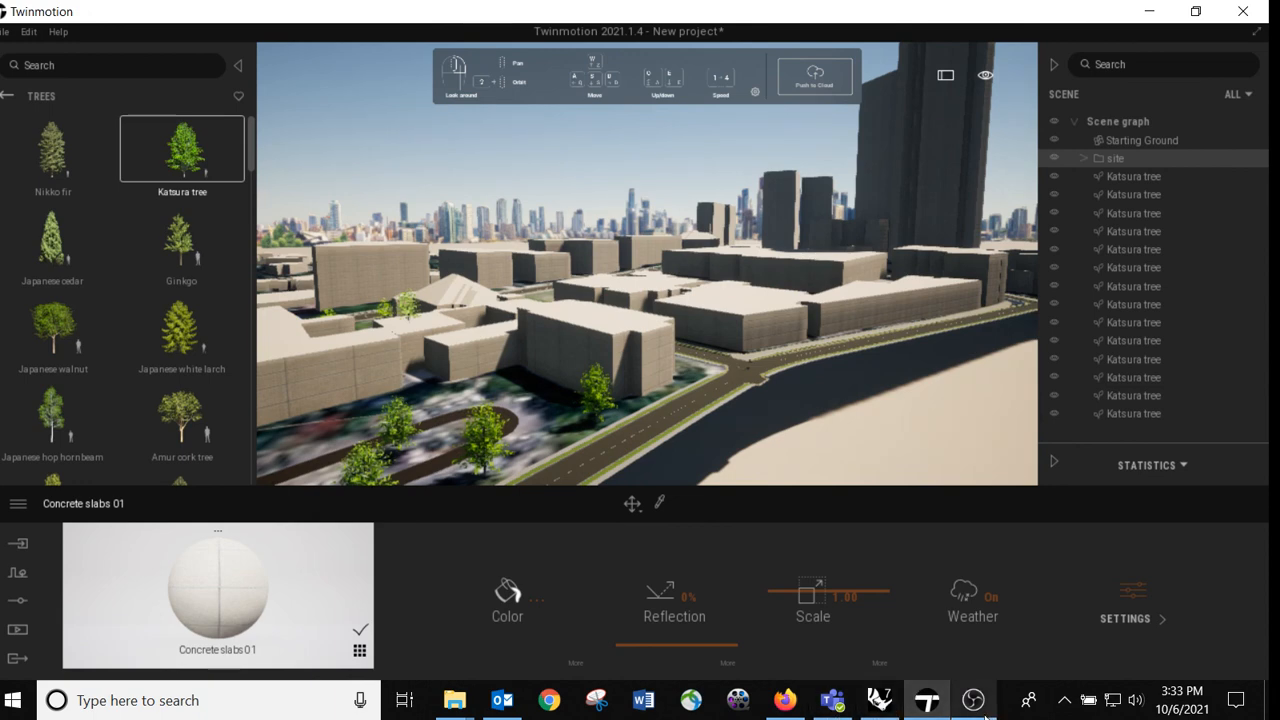
Step: Switch to Rhino with the site_transfer_hole.3dm model
left_click(879, 703)
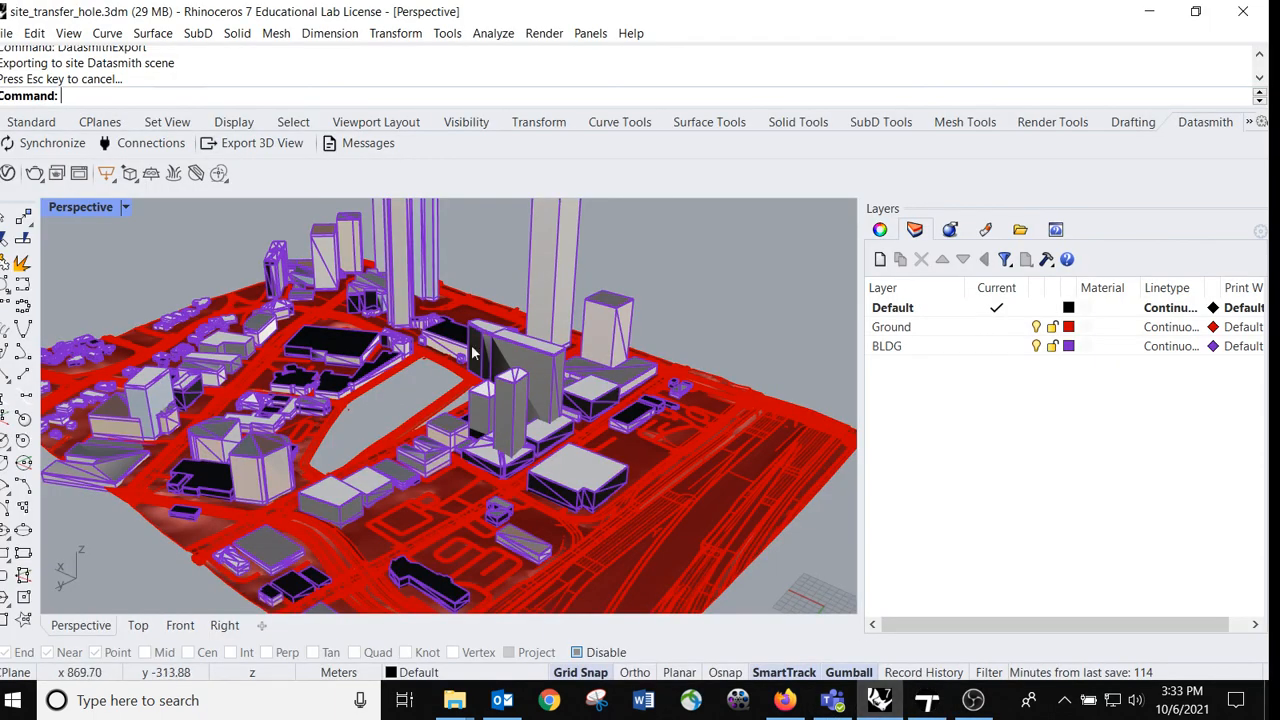